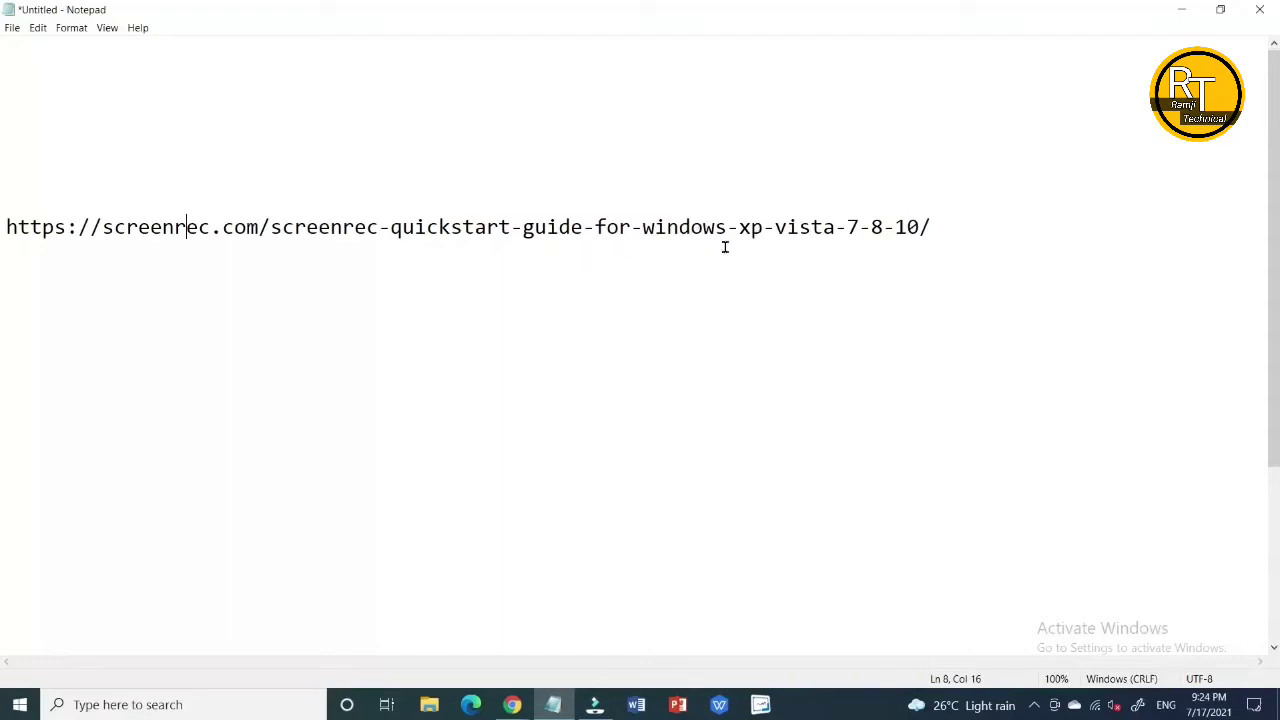
Download the ScreenRec installer from screenrec.com and save it in the Downloads folder.
click(1174, 12)
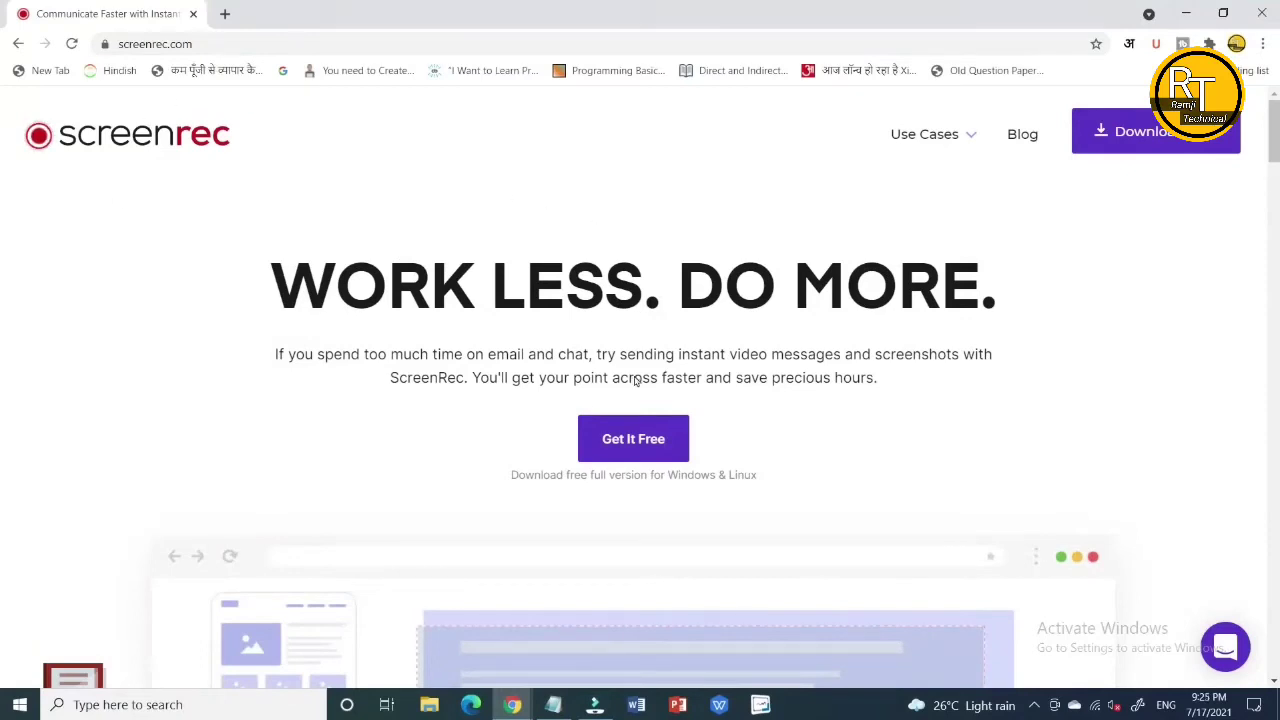
click(1145, 133)
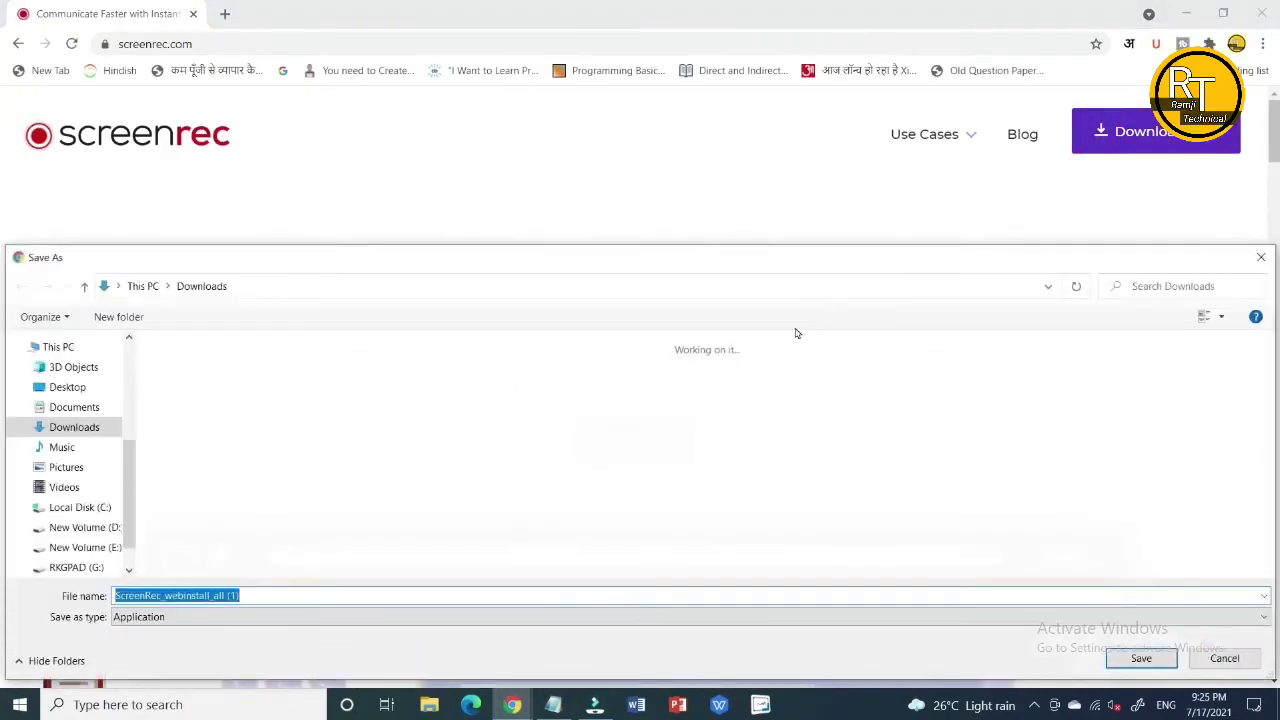
click(1141, 658)
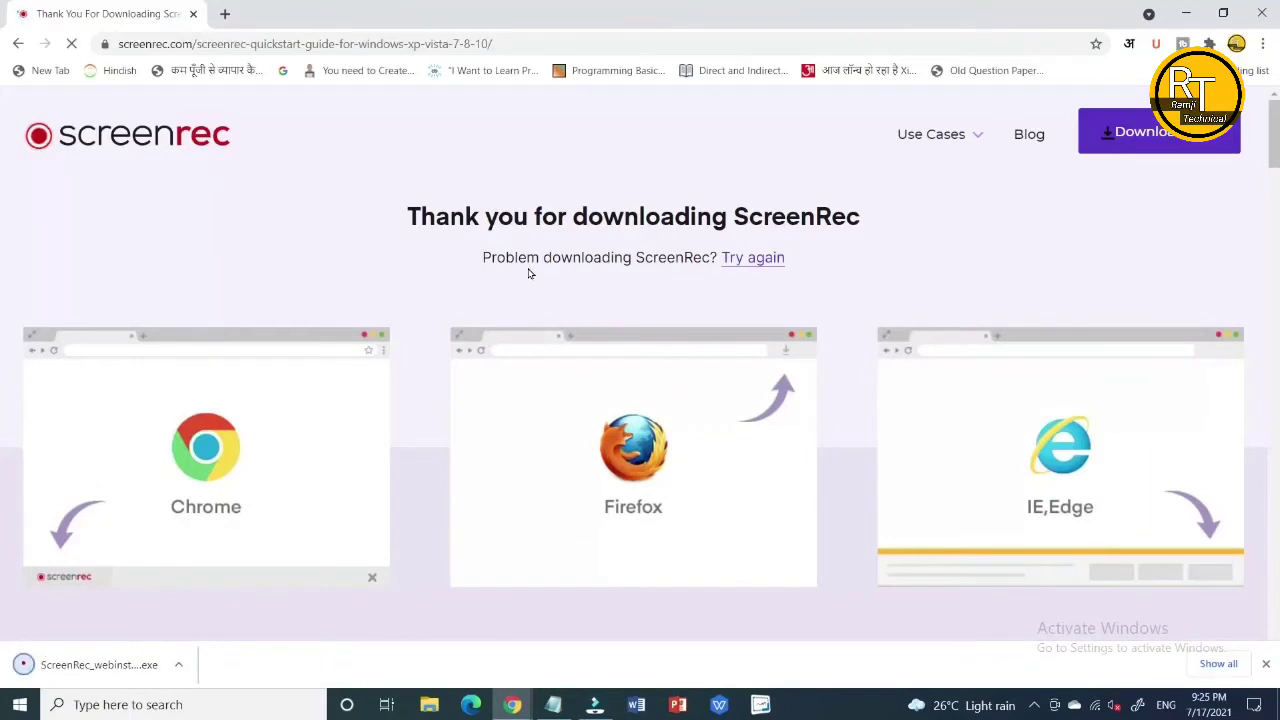
Look through the ScreenRec quick-start guide and launch the downloaded installer.
scroll(490, 260, down, 2)
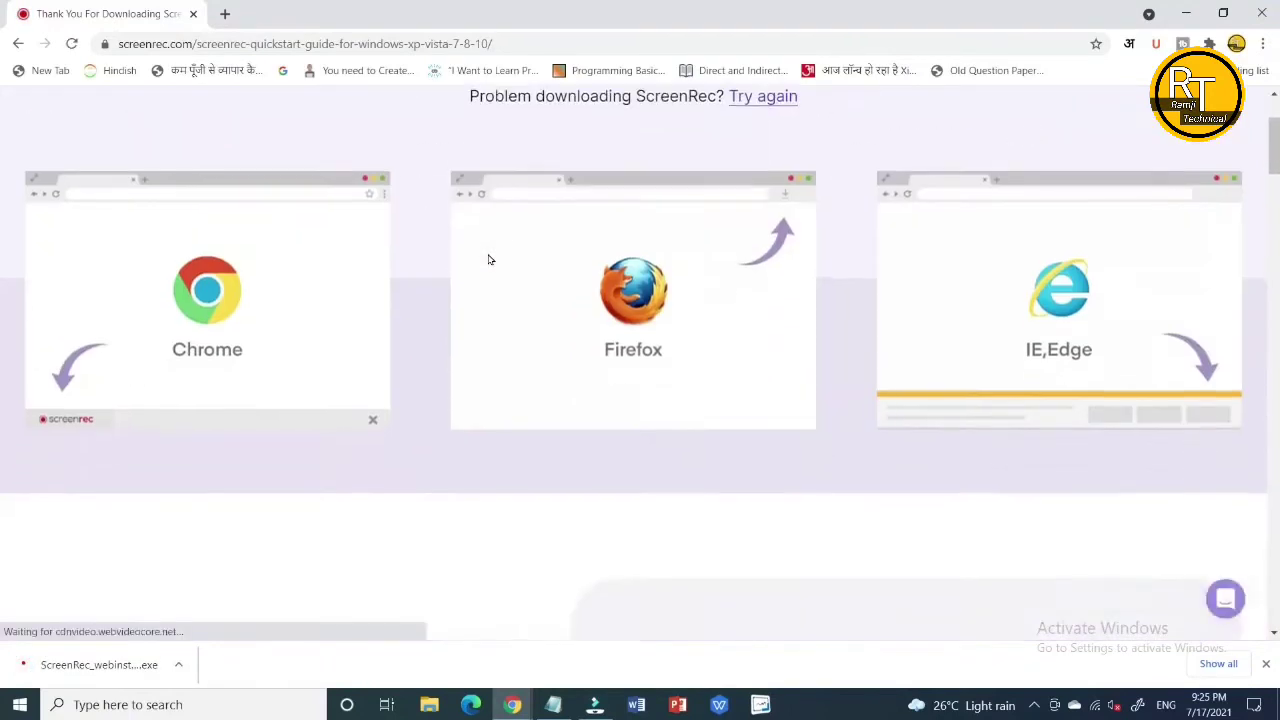
scroll(490, 260, down, 6)
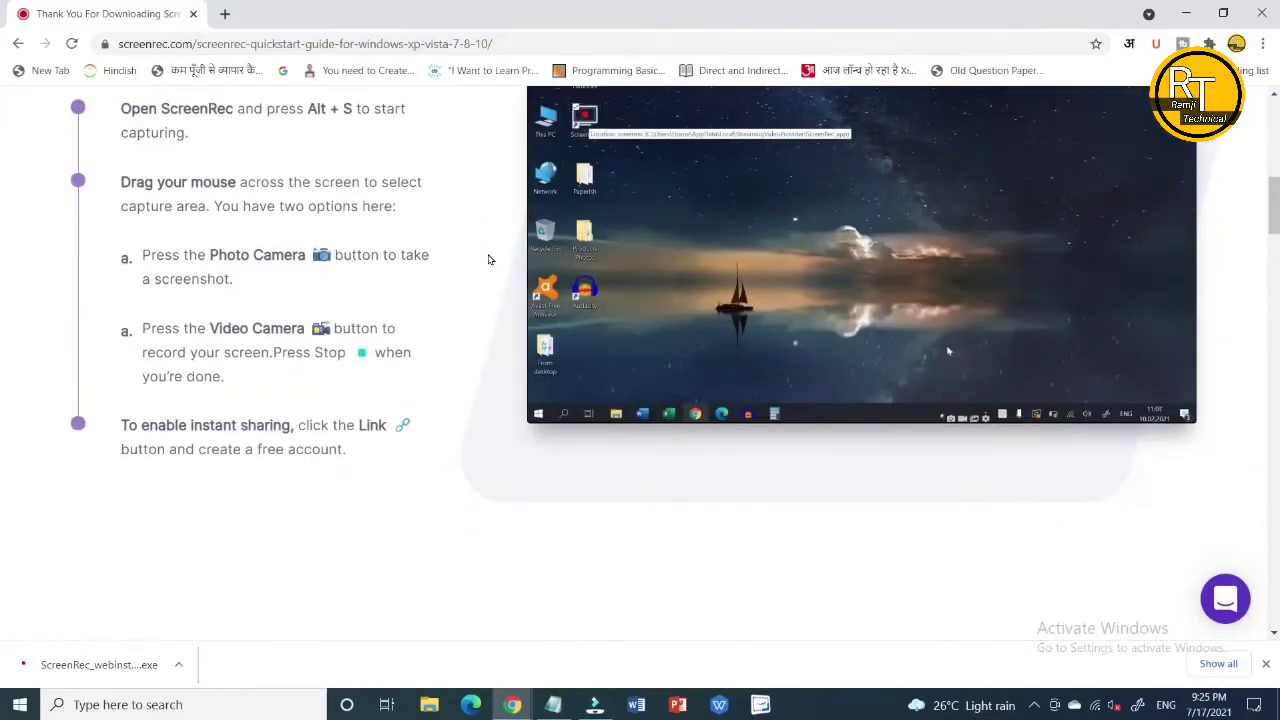
scroll(489, 260, down, 5)
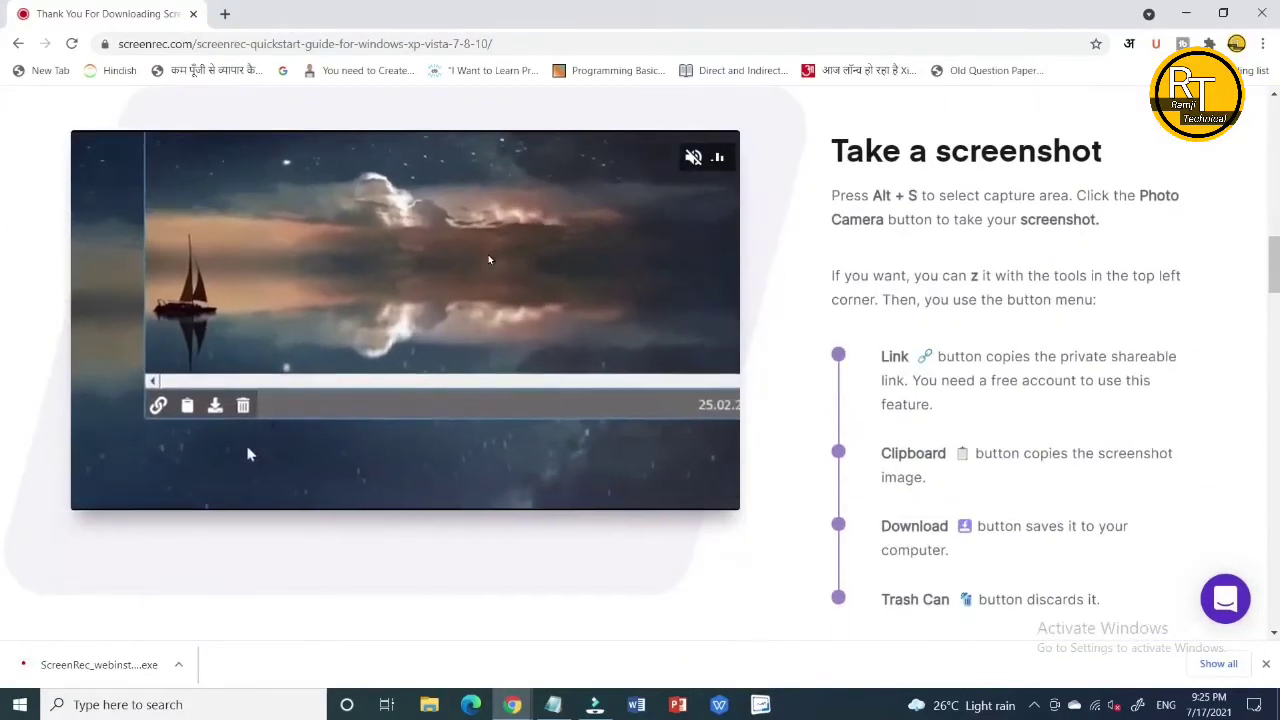
scroll(489, 260, down, 3)
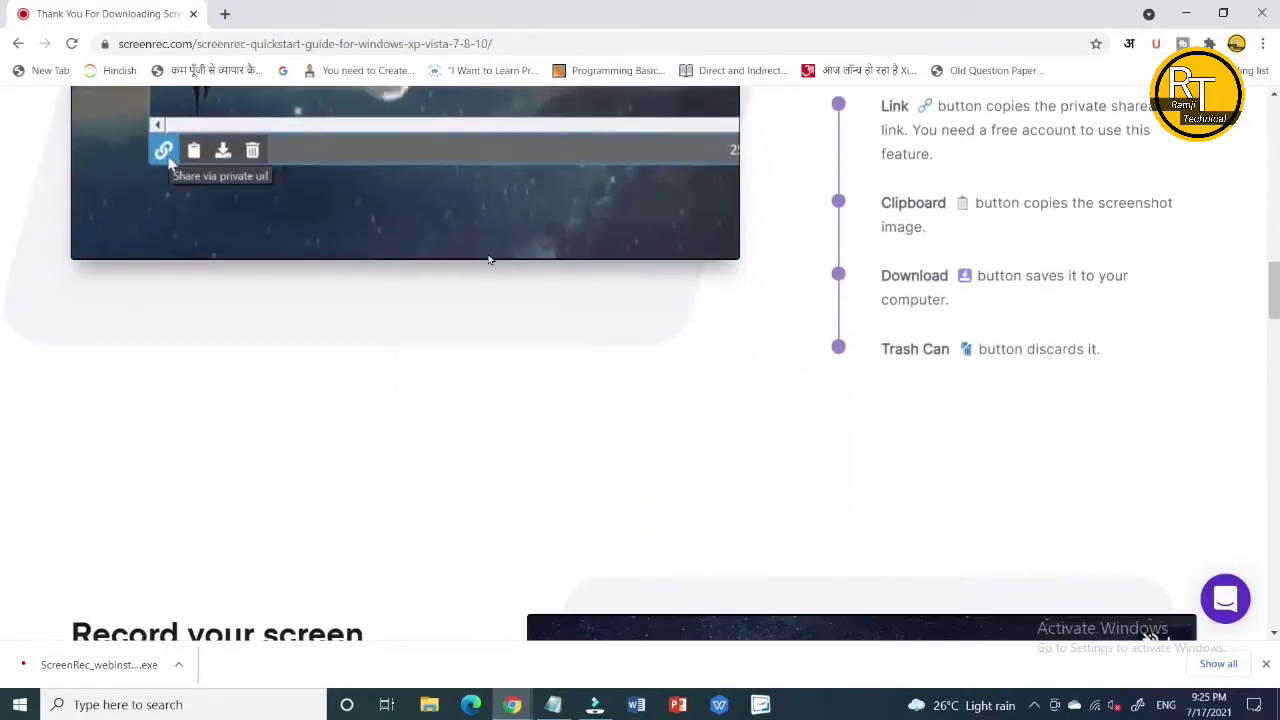
click(179, 666)
click(229, 561)
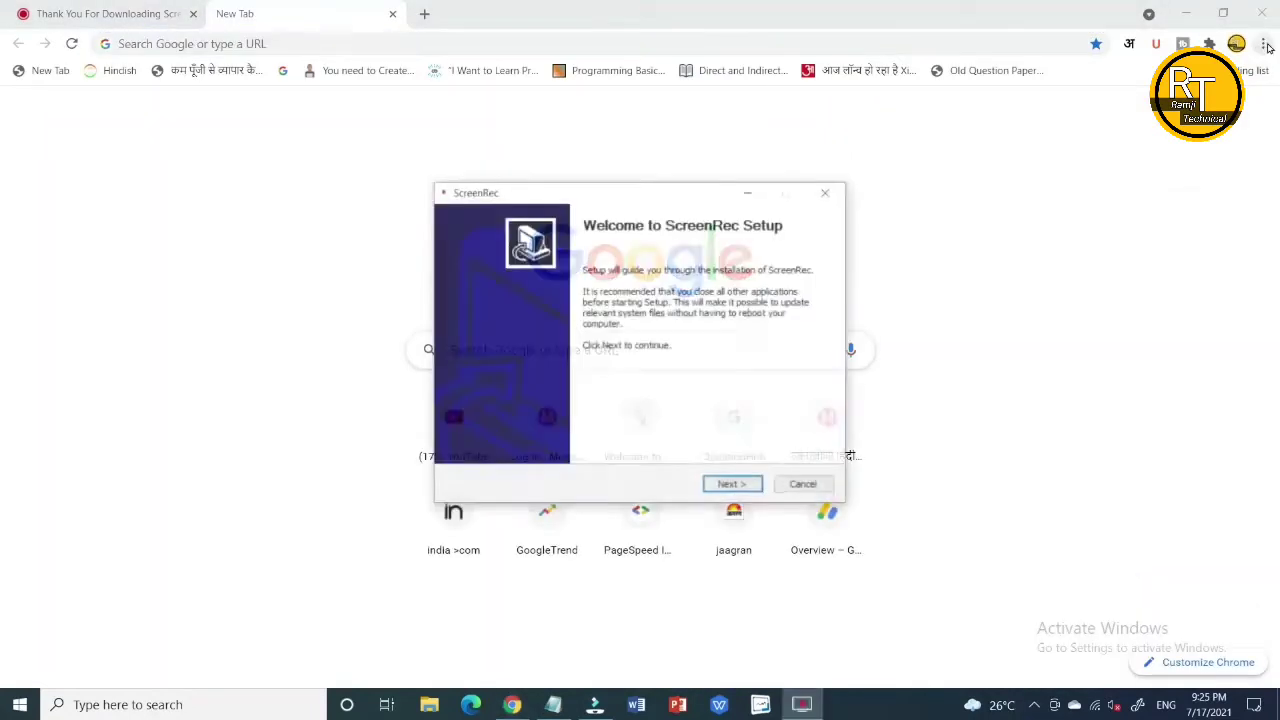
Look up ScreenRec_webinstall_all (1).exe in the browser's download list and in its folder, and close the folder window.
click(1263, 43)
click(1167, 155)
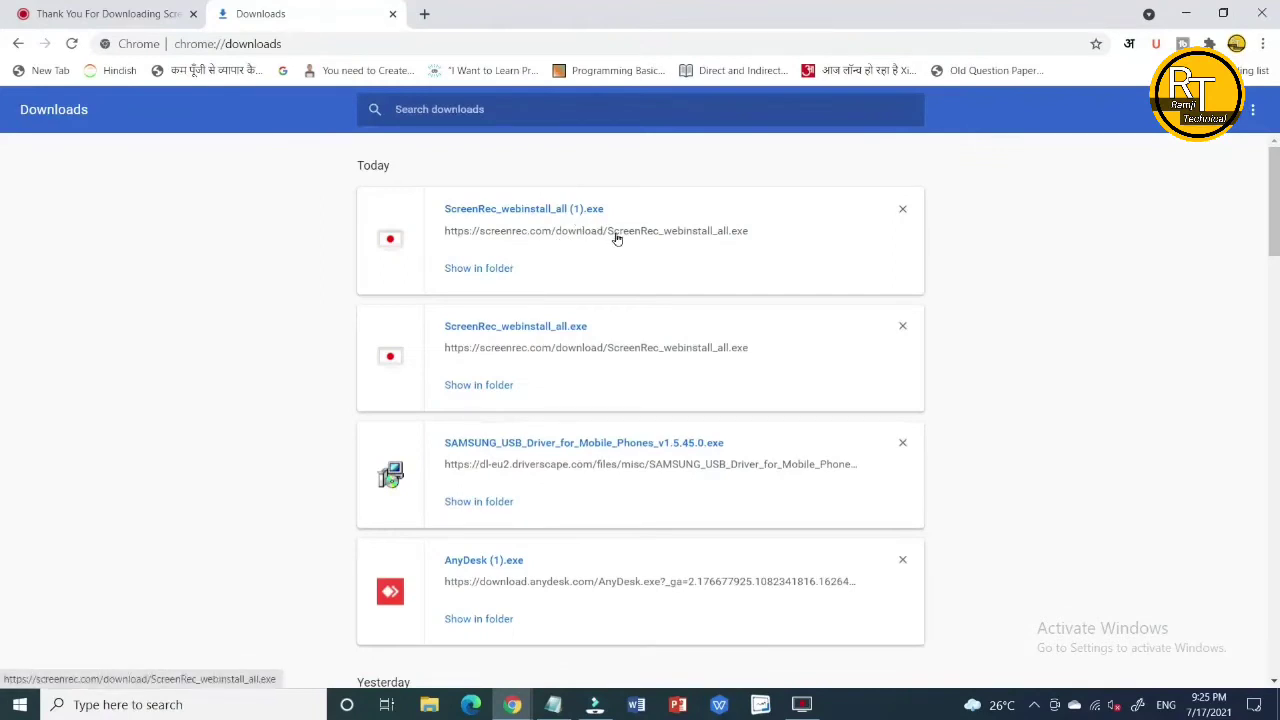
click(503, 268)
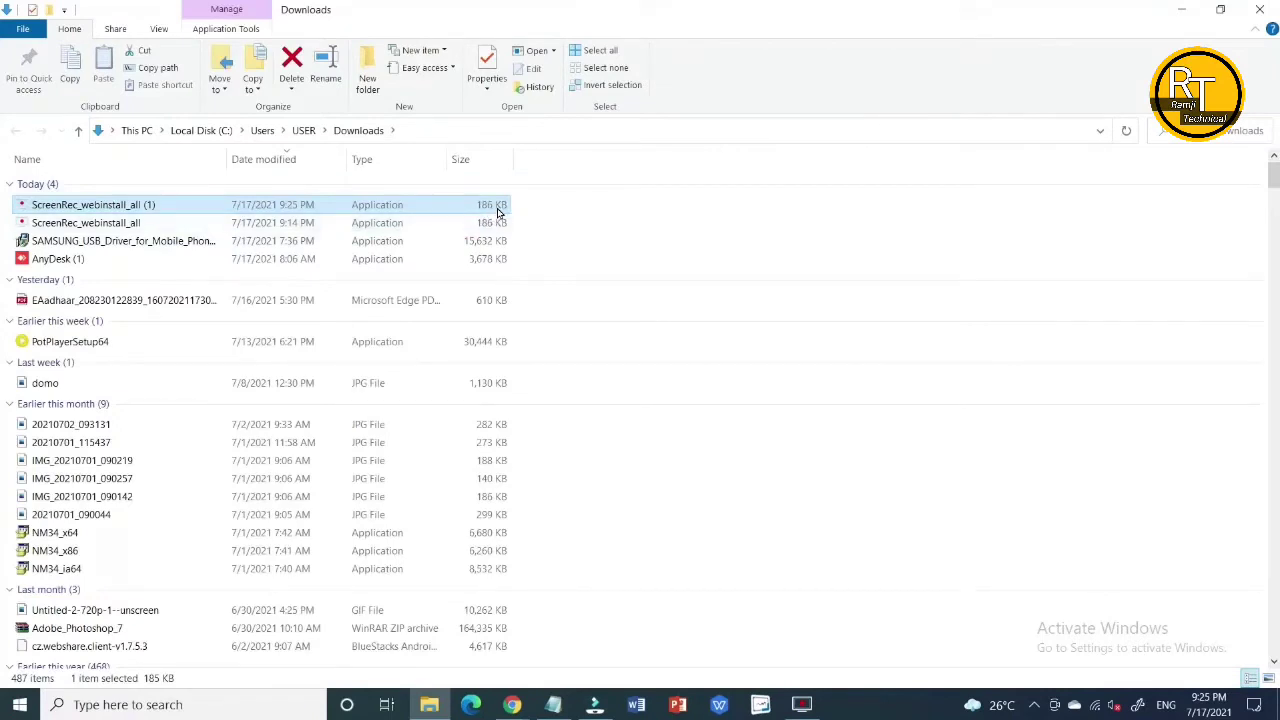
click(1262, 8)
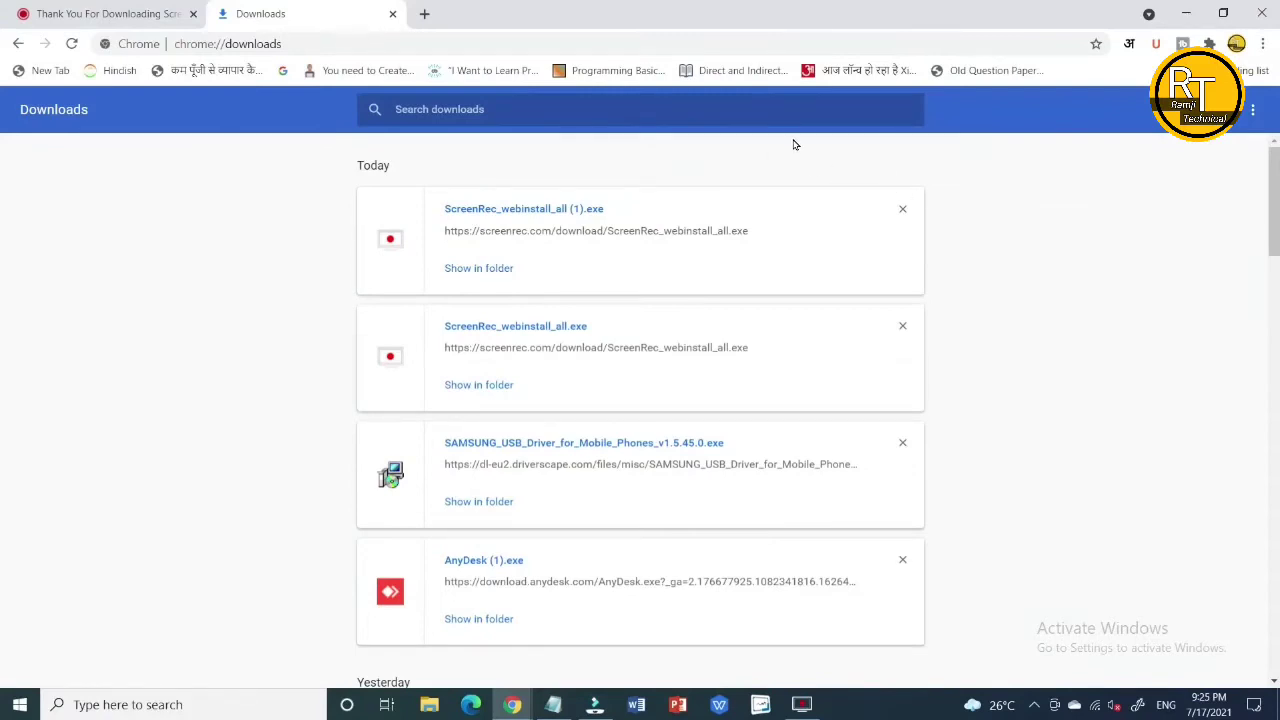
Install ScreenRec with the default destination and Start Menu folder, run it on completion, and dismiss the startup hint.
click(1185, 13)
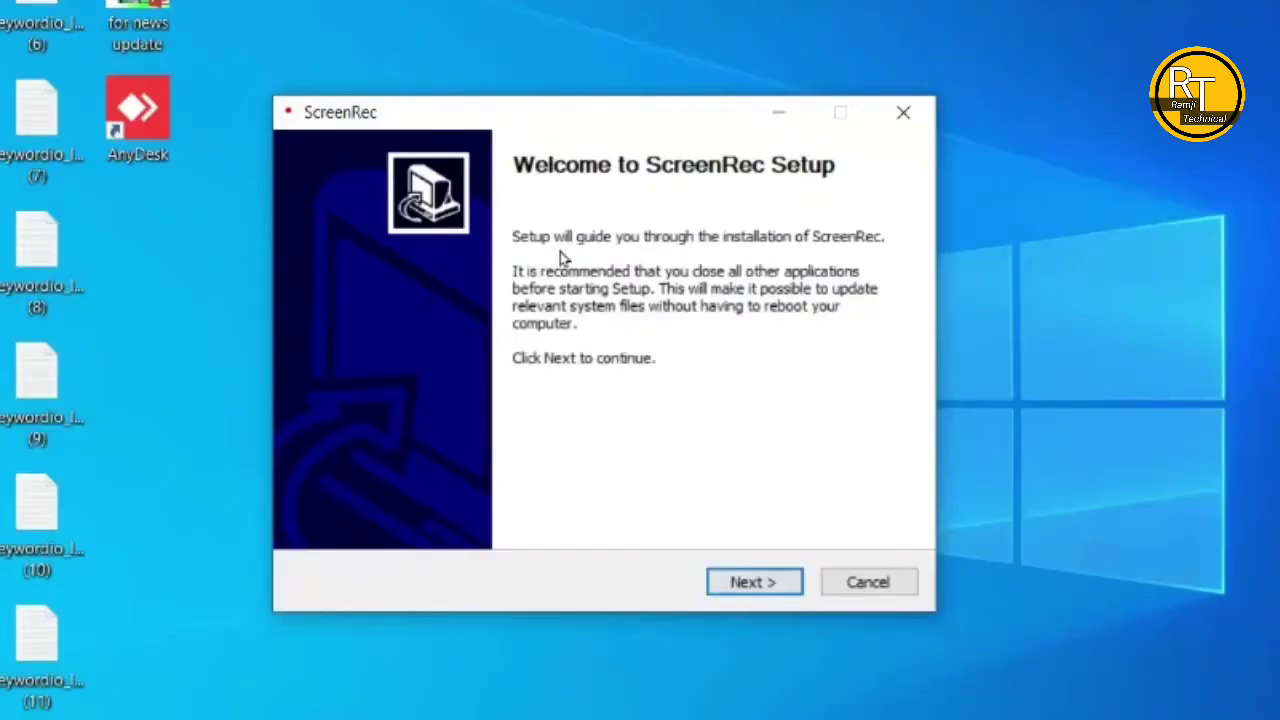
click(766, 584)
click(766, 583)
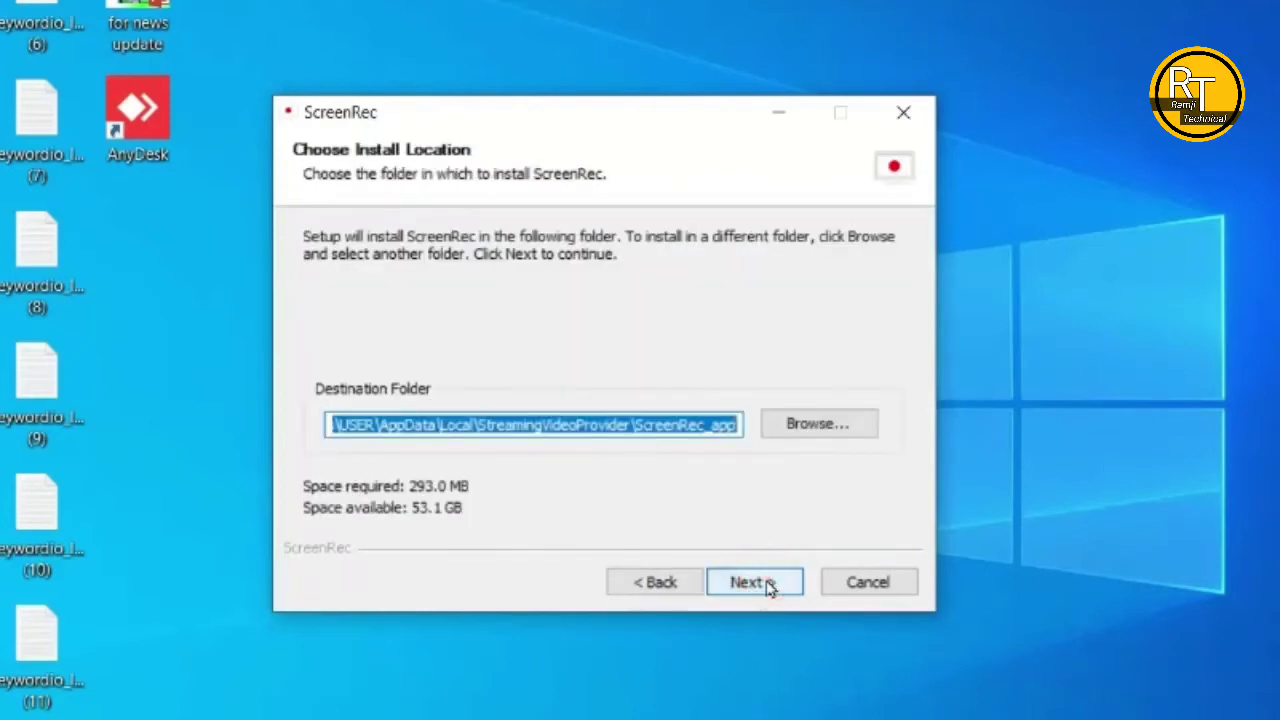
click(768, 584)
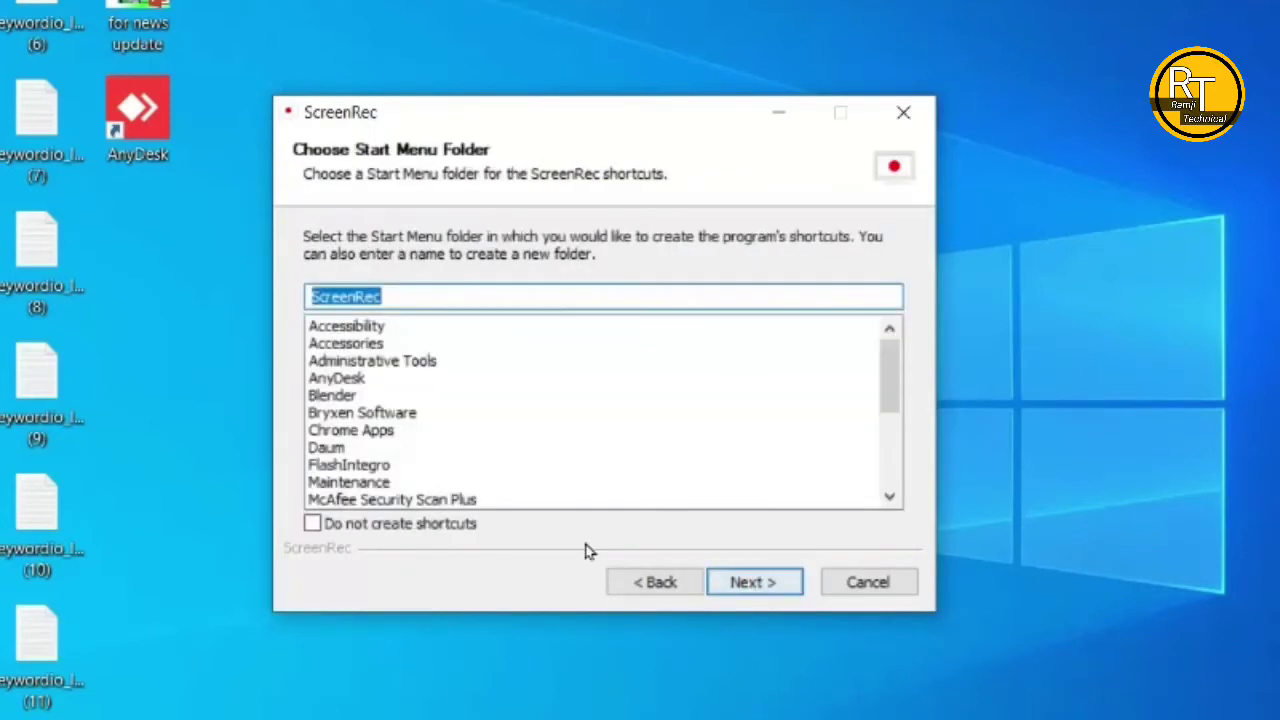
click(763, 584)
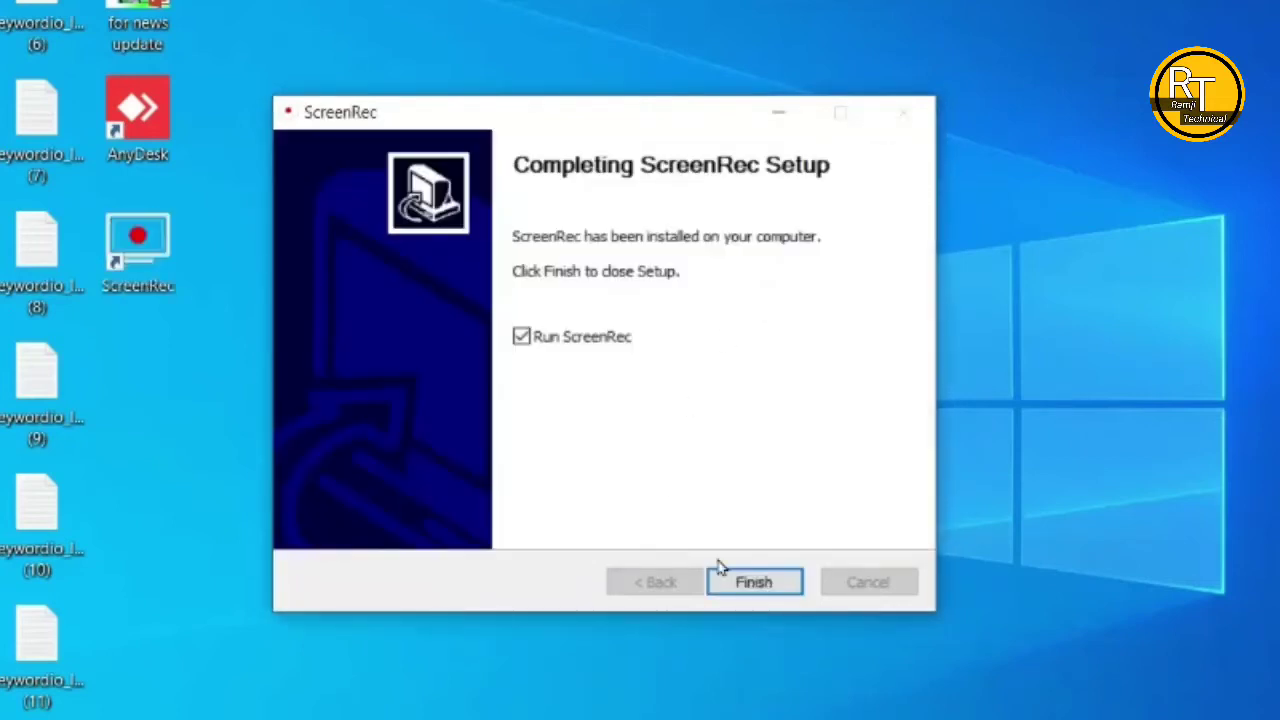
click(778, 587)
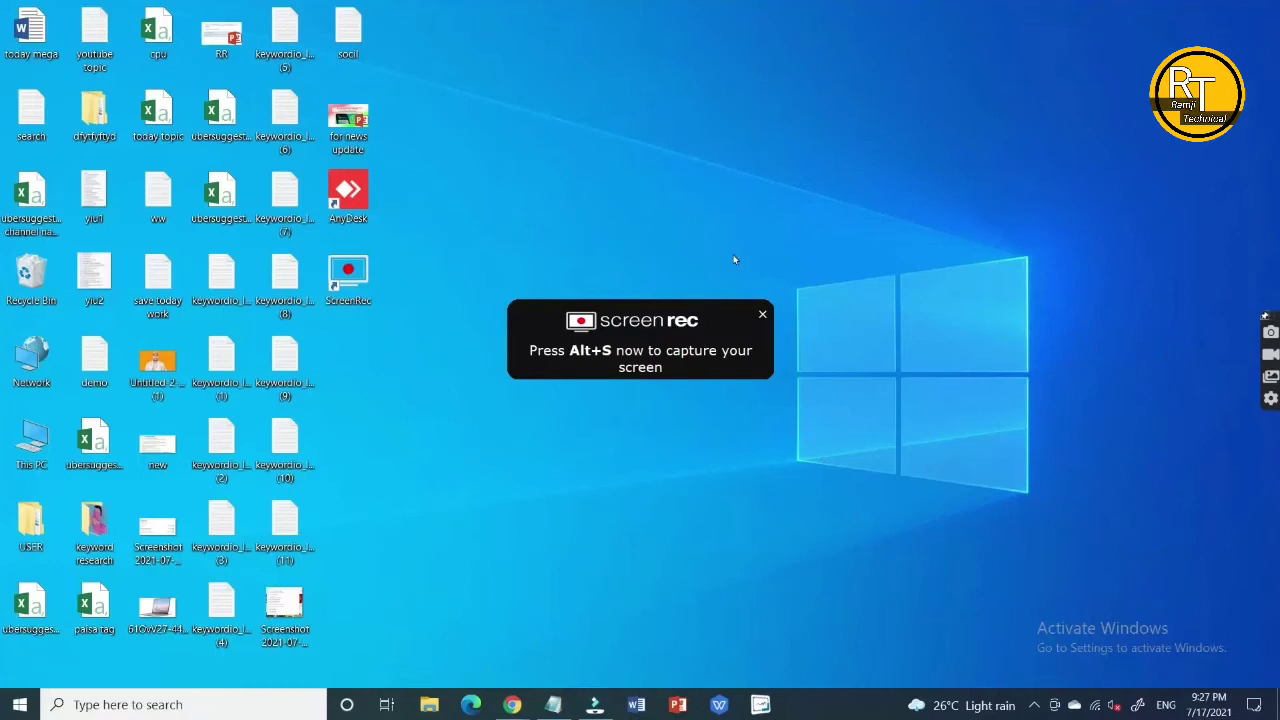
click(762, 314)
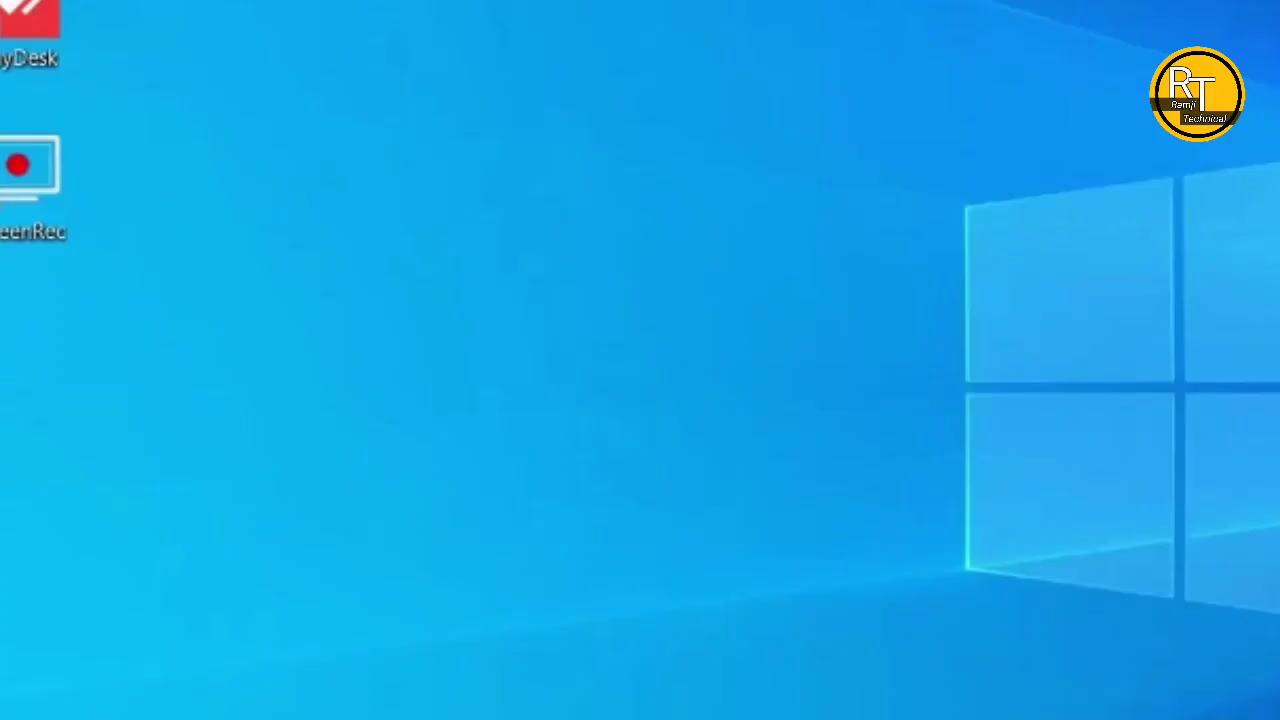
key(alt+s)
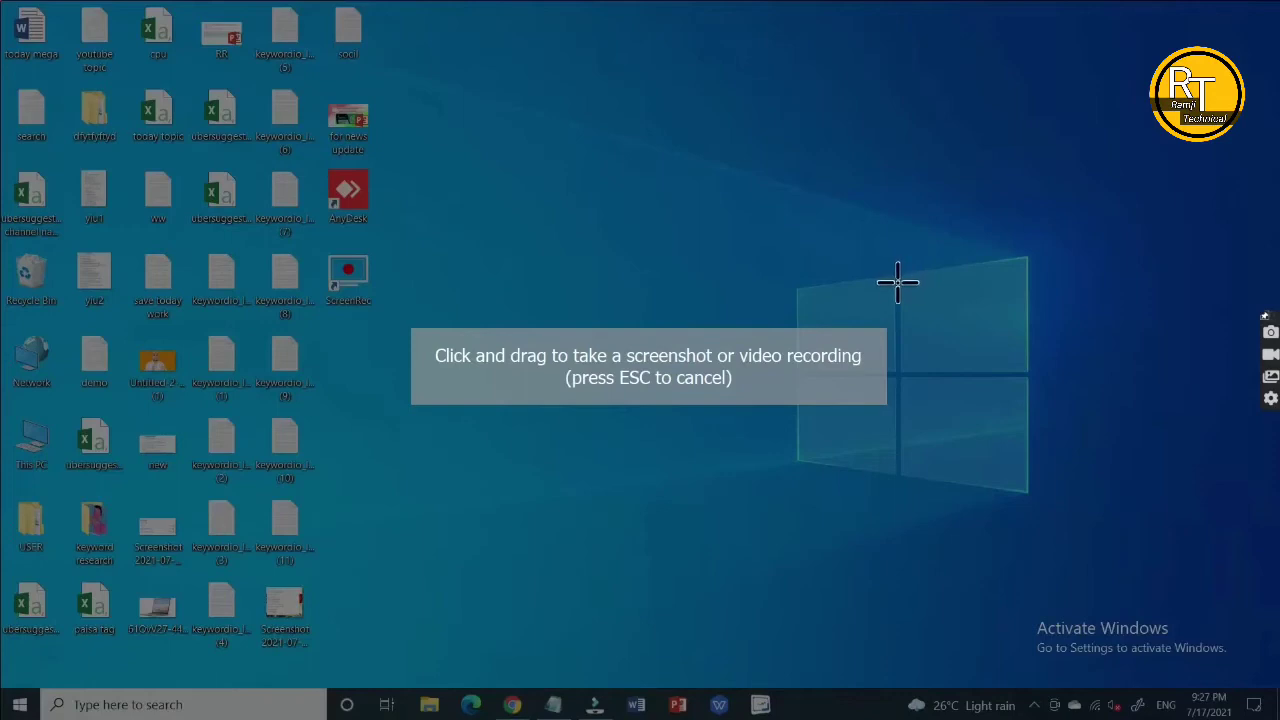
key(Escape)
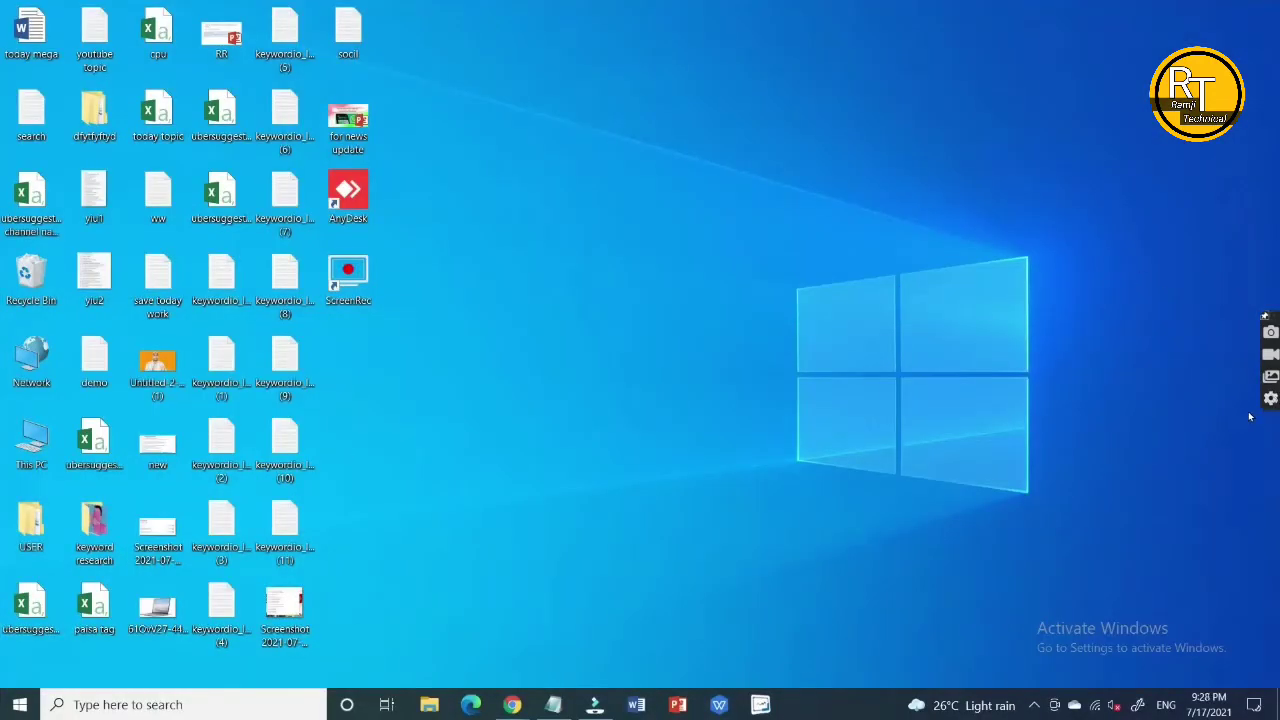
click(1271, 356)
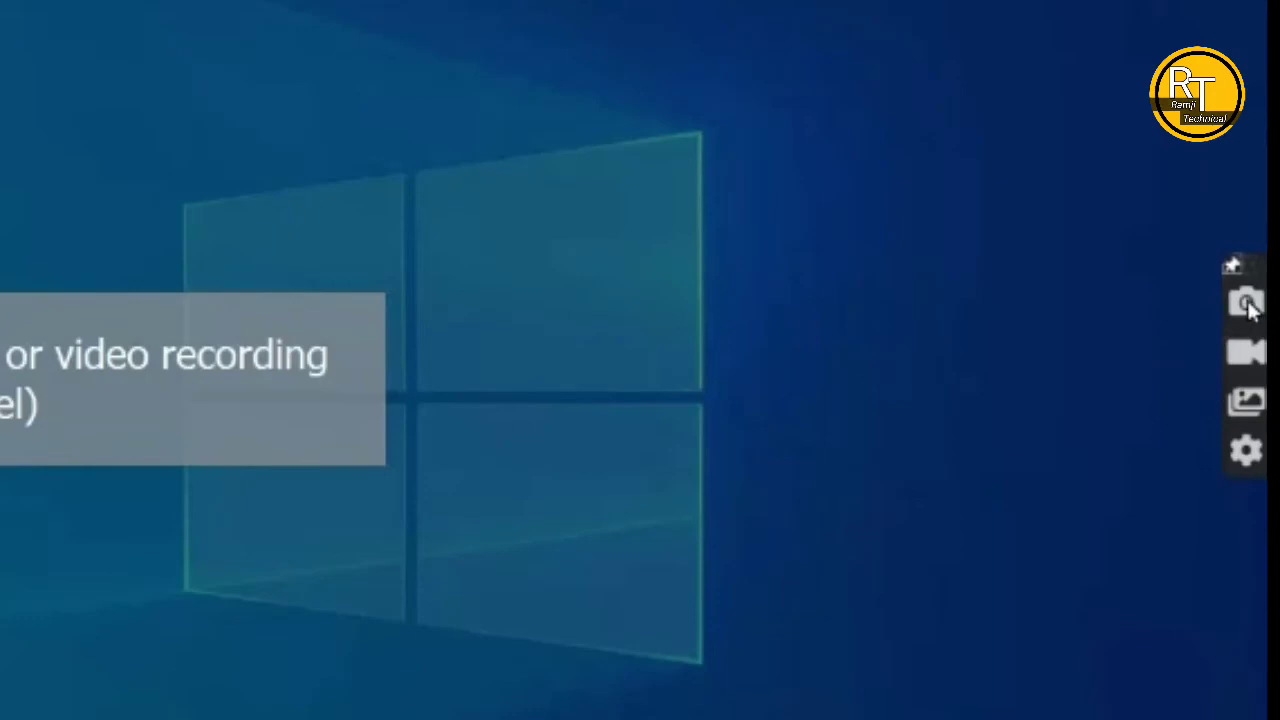
click(1248, 362)
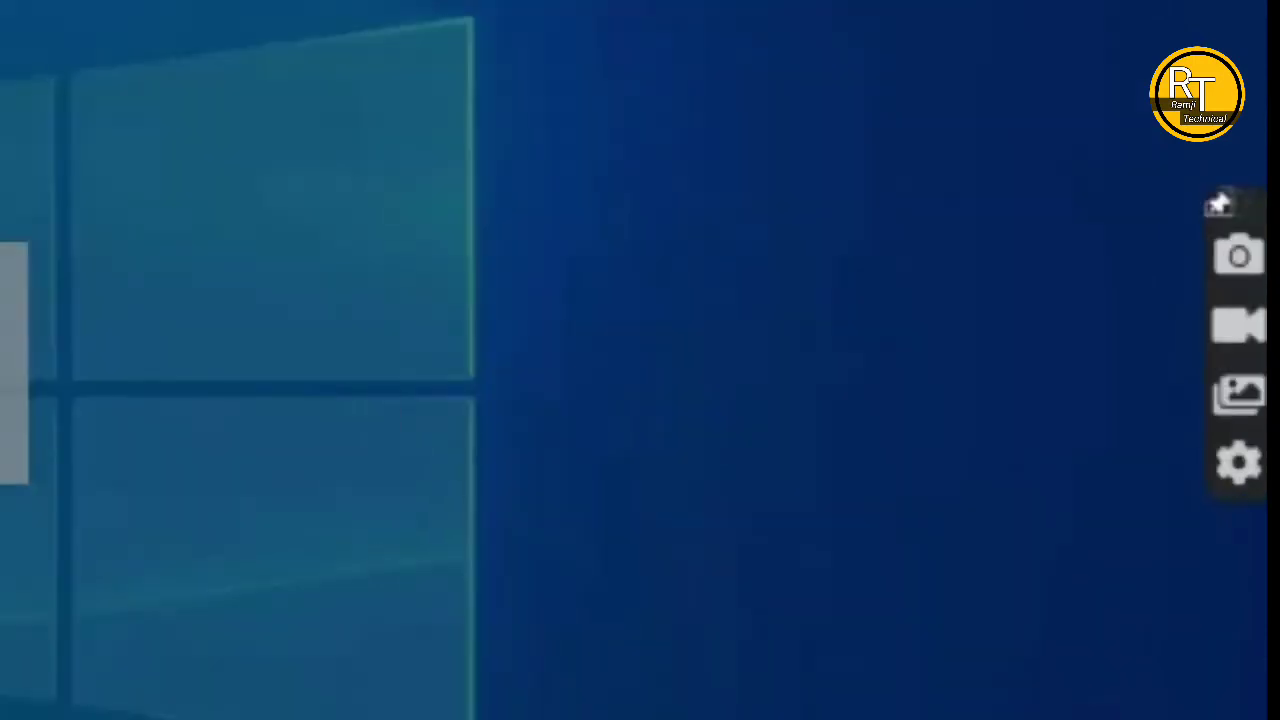
key(Escape)
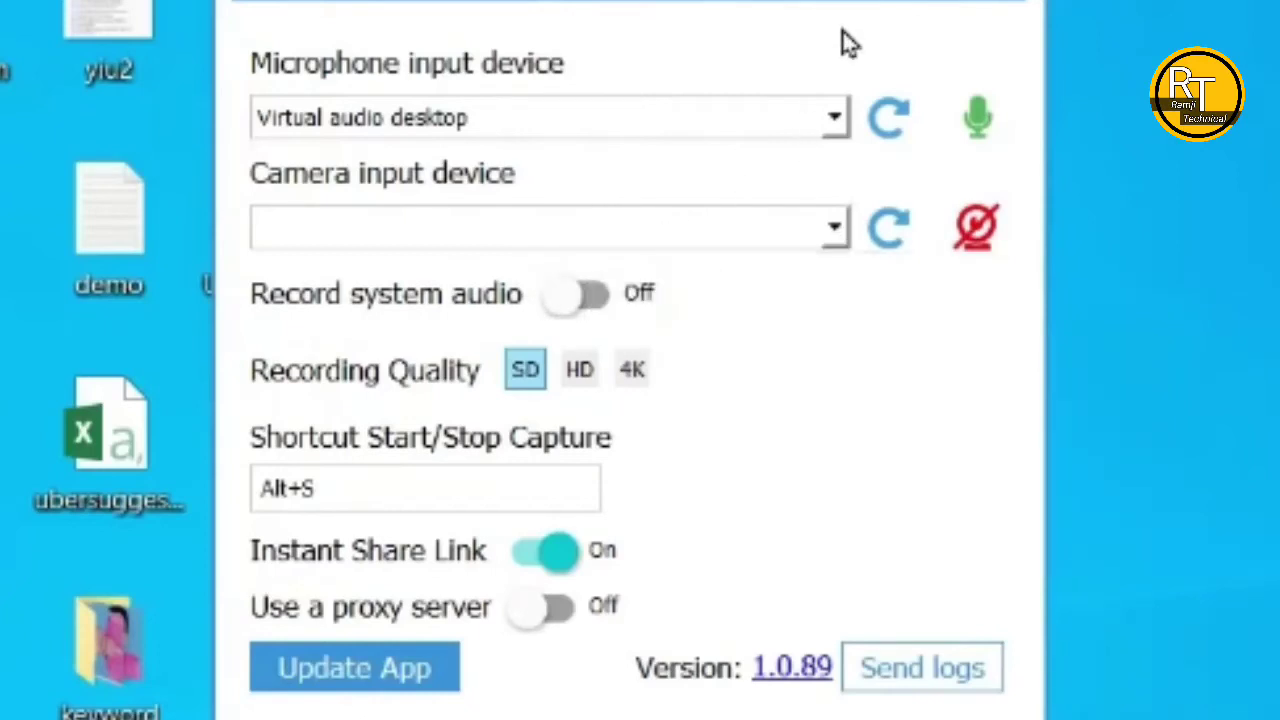
Check the available microphone input devices and turn on Record system audio.
click(834, 120)
click(831, 118)
click(590, 297)
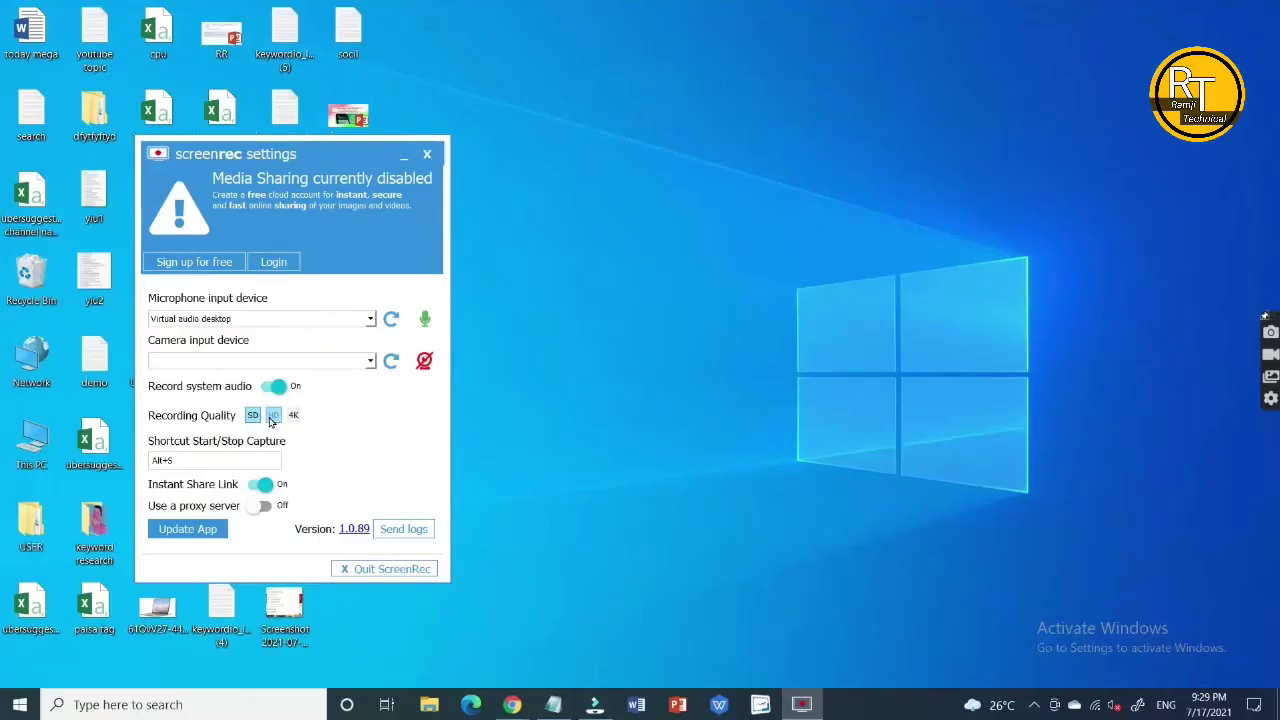
Try to raise the recording quality to HD and 4K, and close the account sign-in window.
click(632, 370)
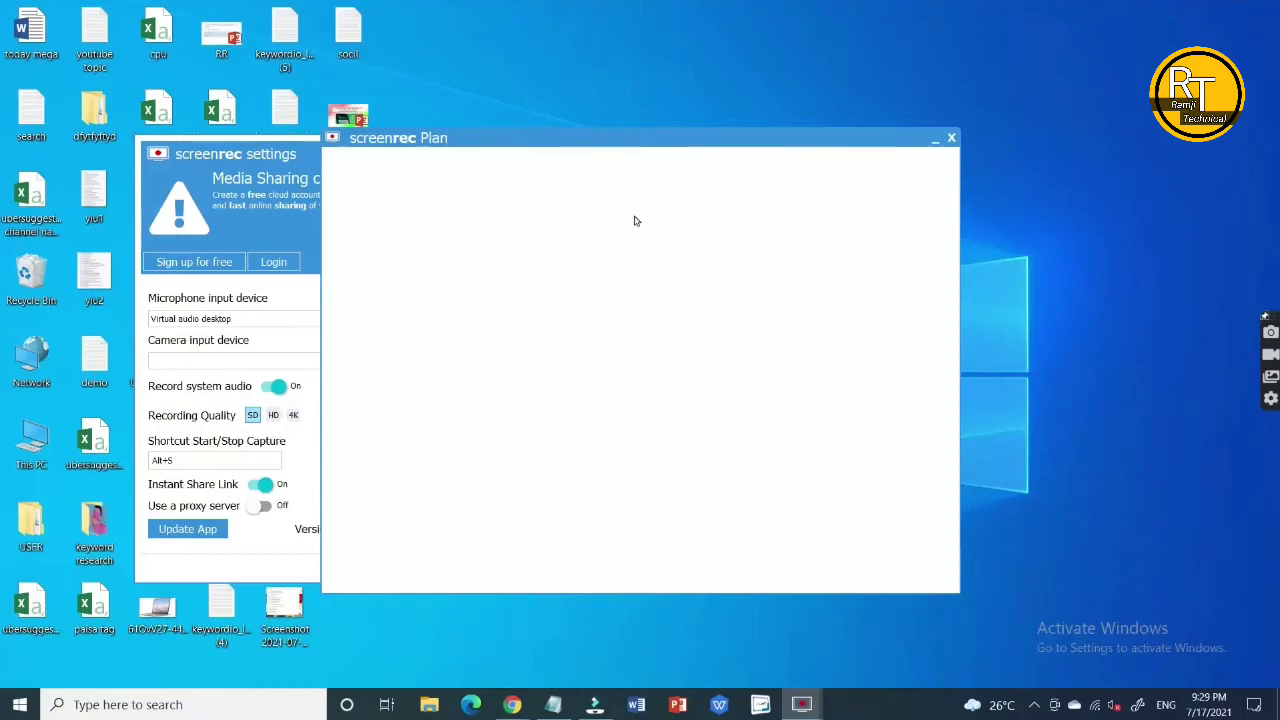
click(296, 415)
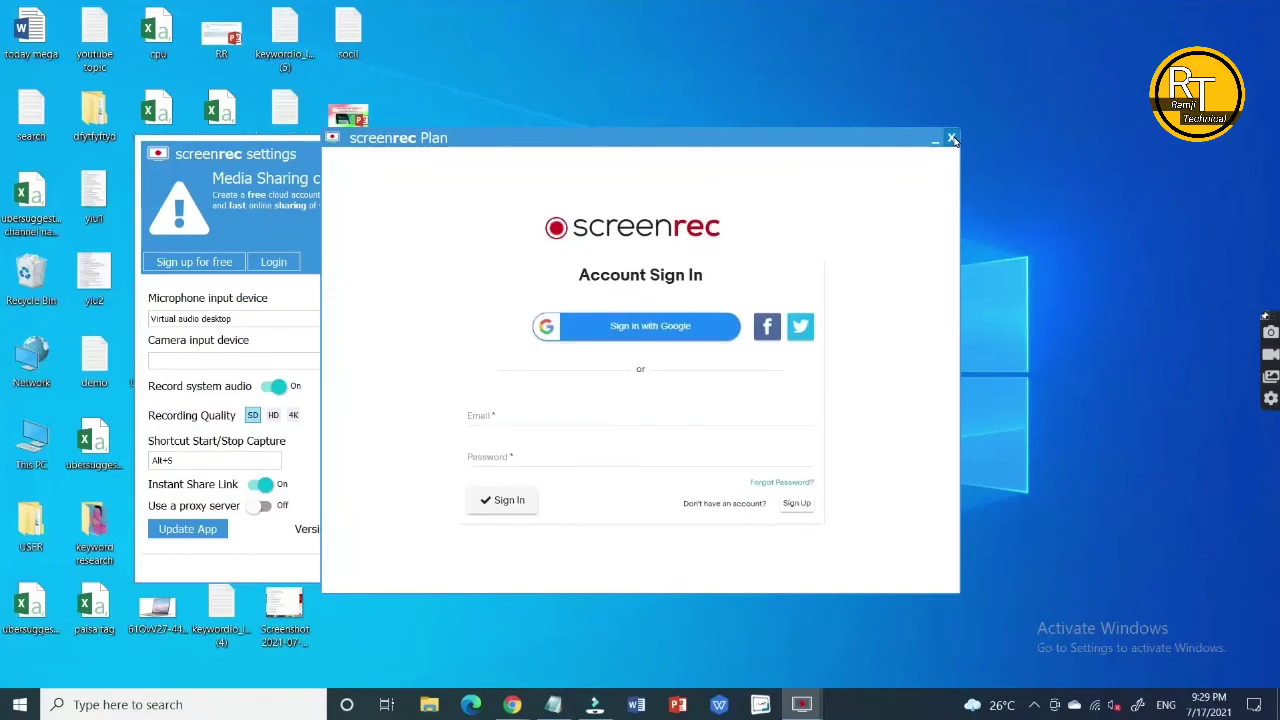
click(951, 139)
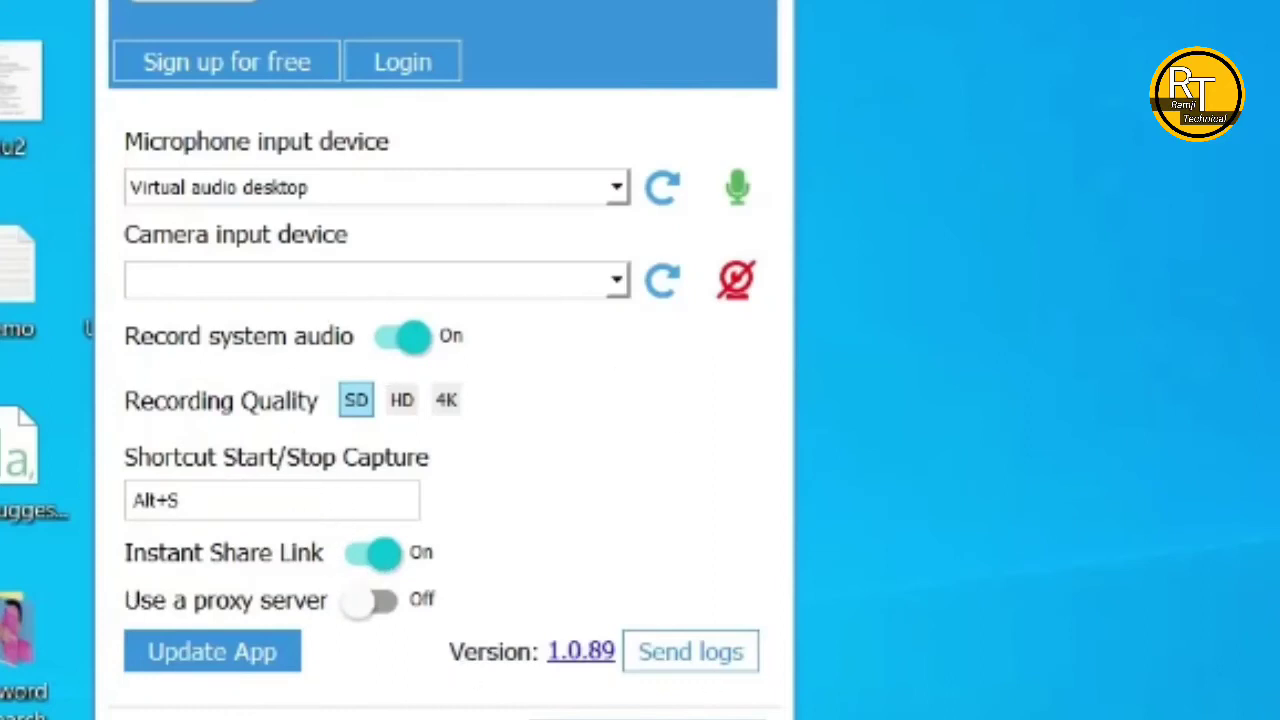
Close the ScreenRec settings and move the floating capture toolbar down along the screen edge to just above the taskbar.
key(alt+s)
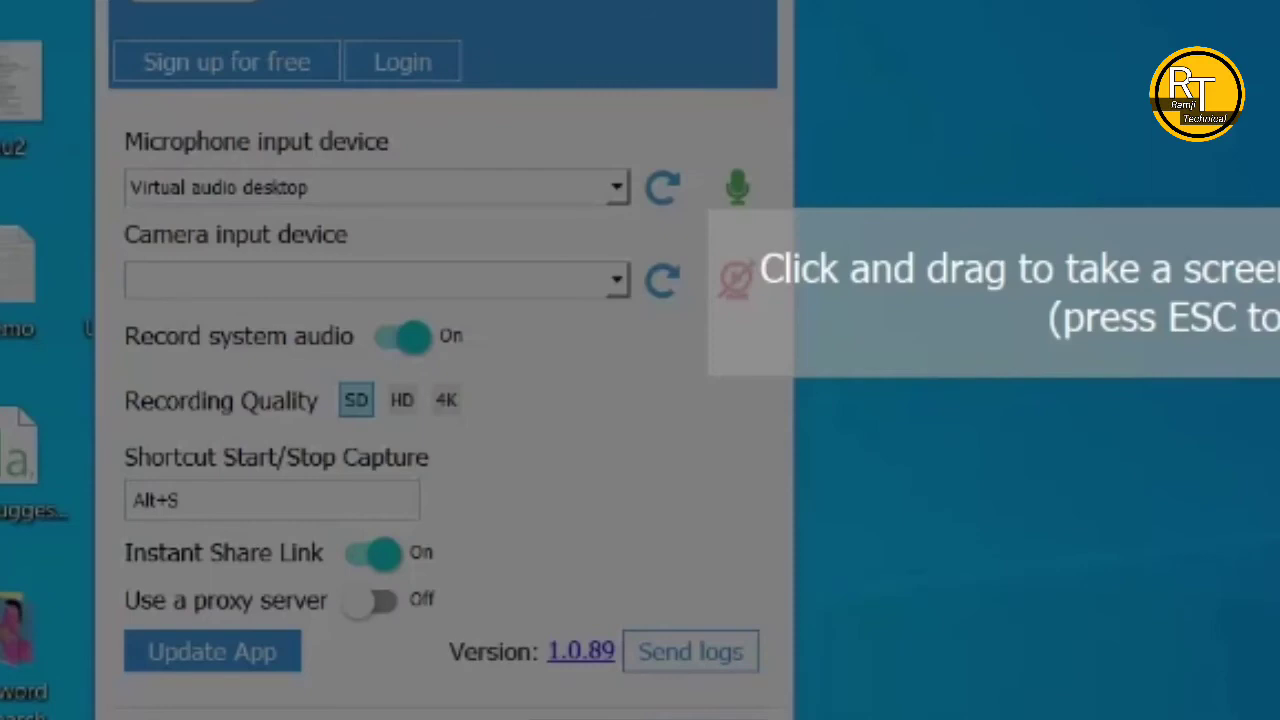
key(Escape)
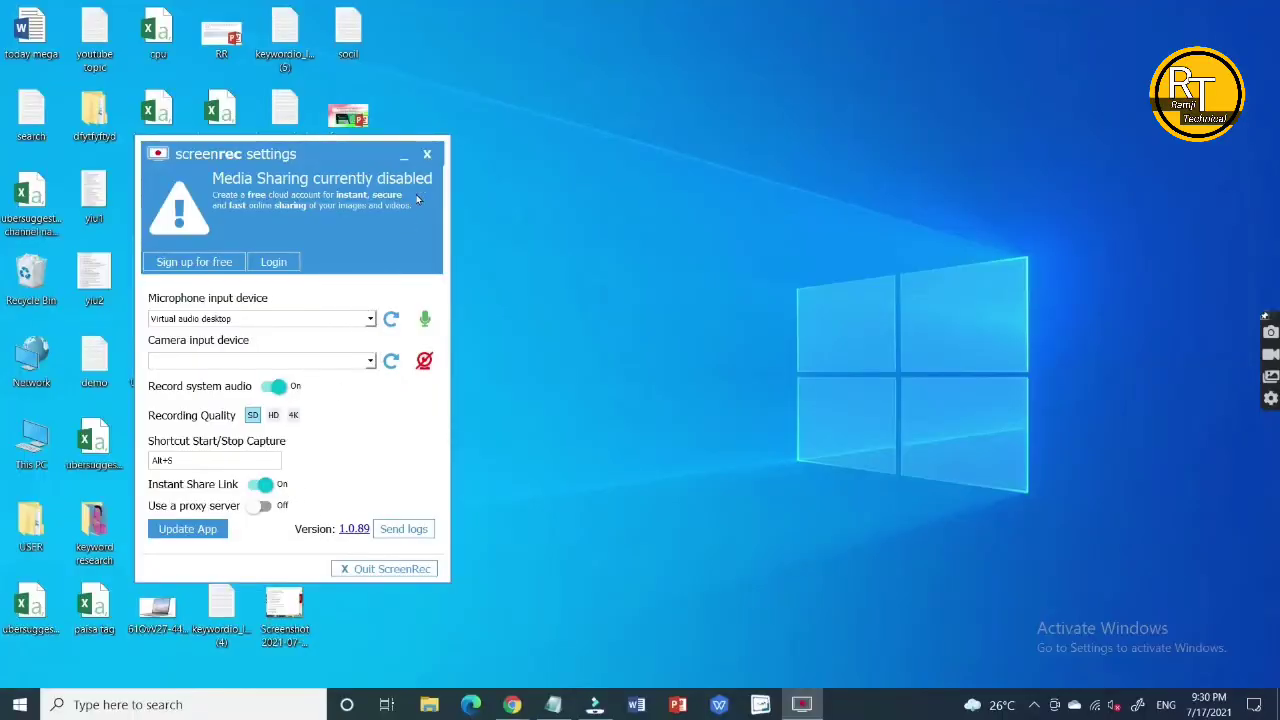
click(427, 154)
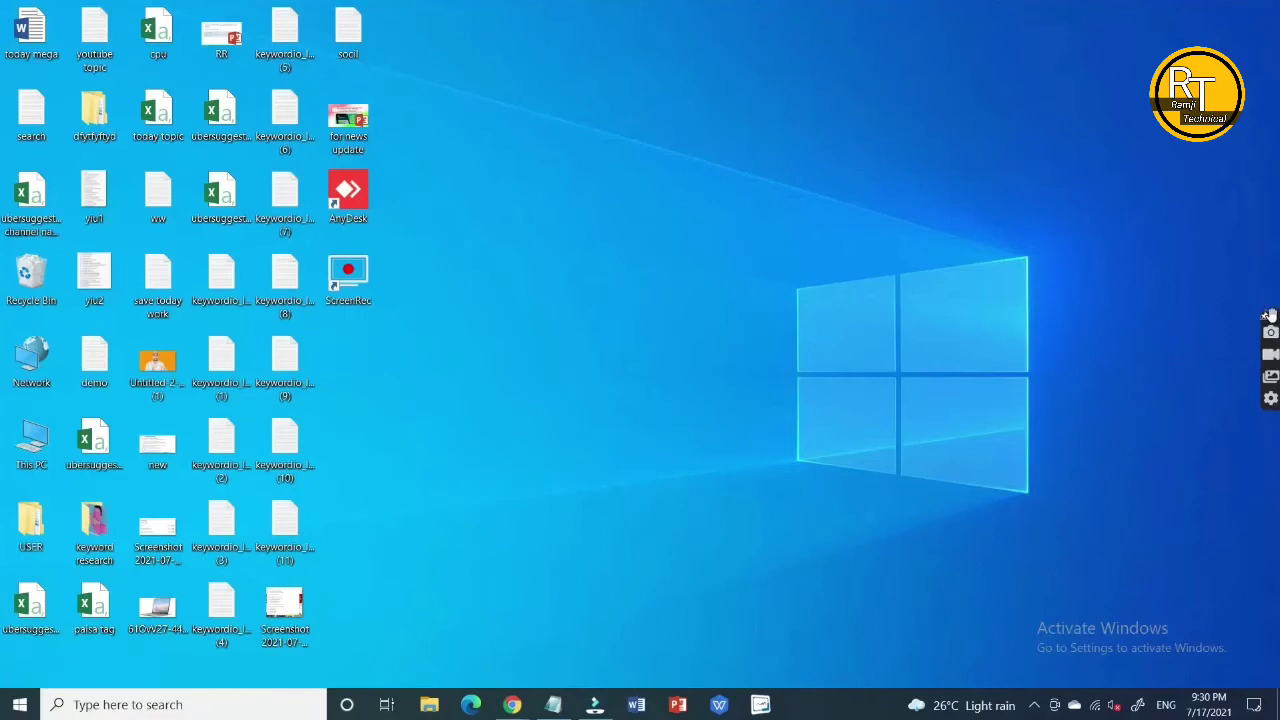
drag(1266, 318, 1257, 595)
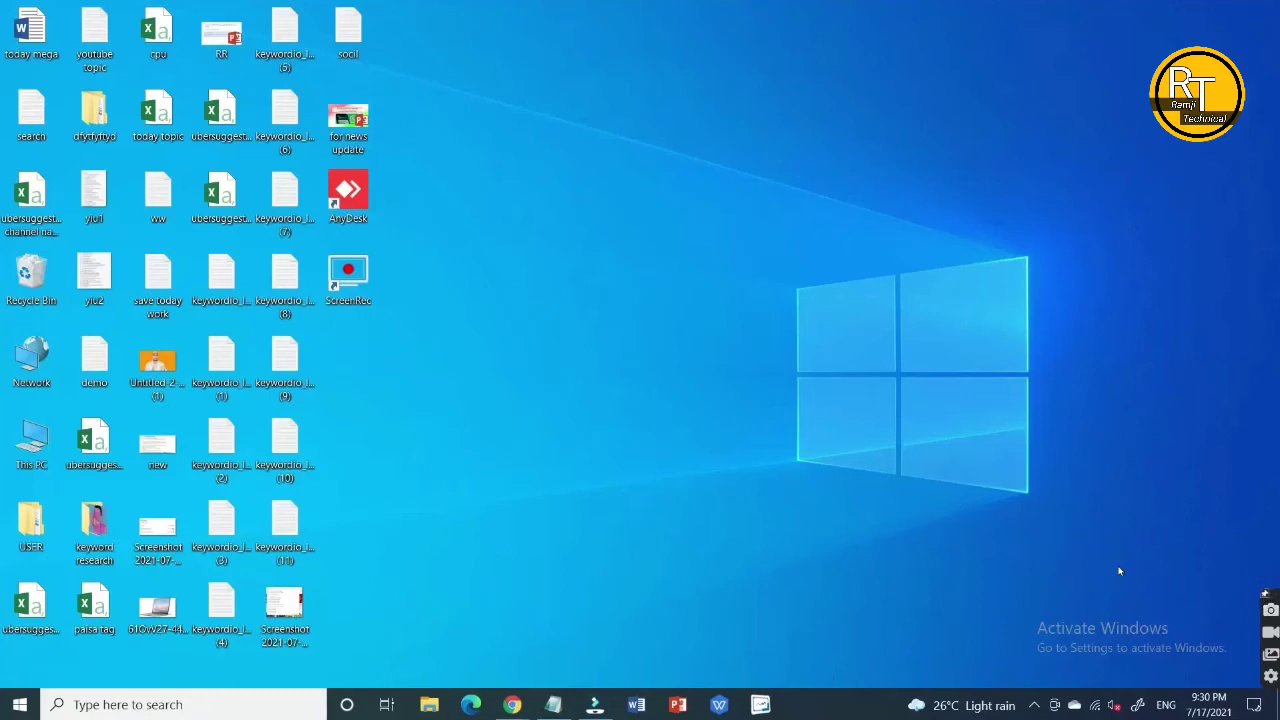
Capture a screenshot of the desktop area containing the for news update, AnyDesk and ScreenRec icons and their neighbouring files.
click(1270, 612)
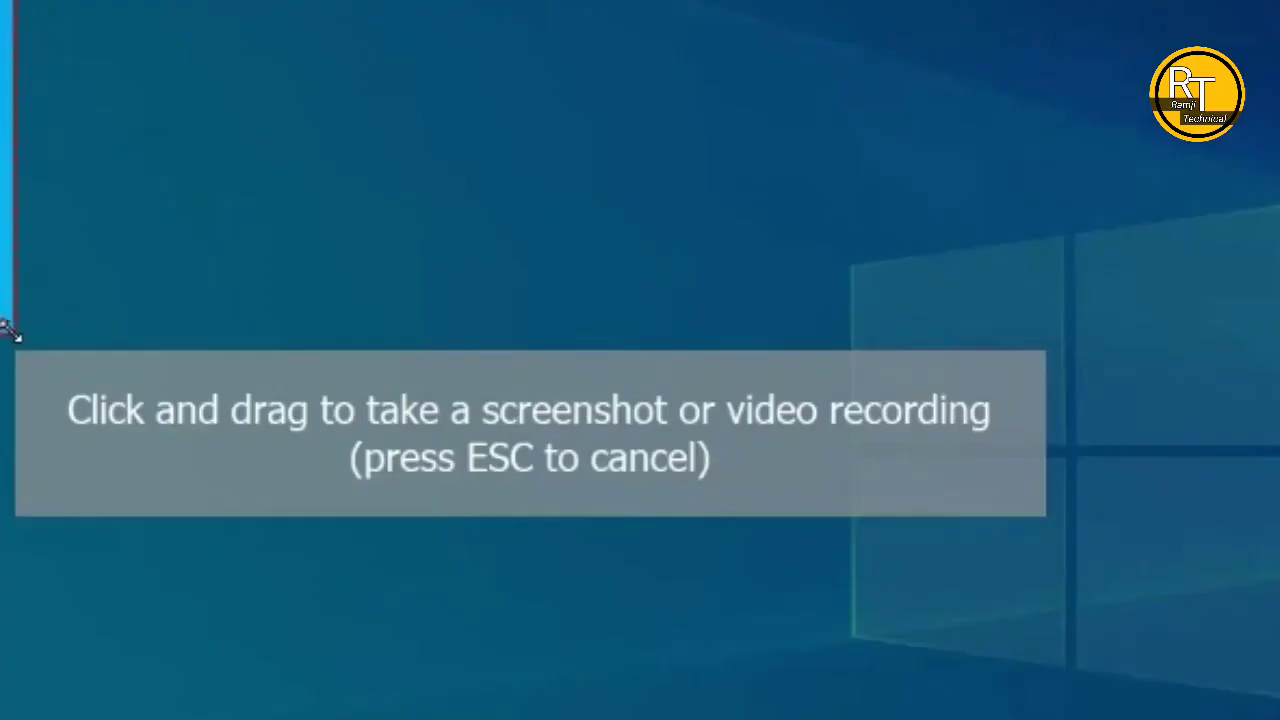
drag(10, 333, 13, 340)
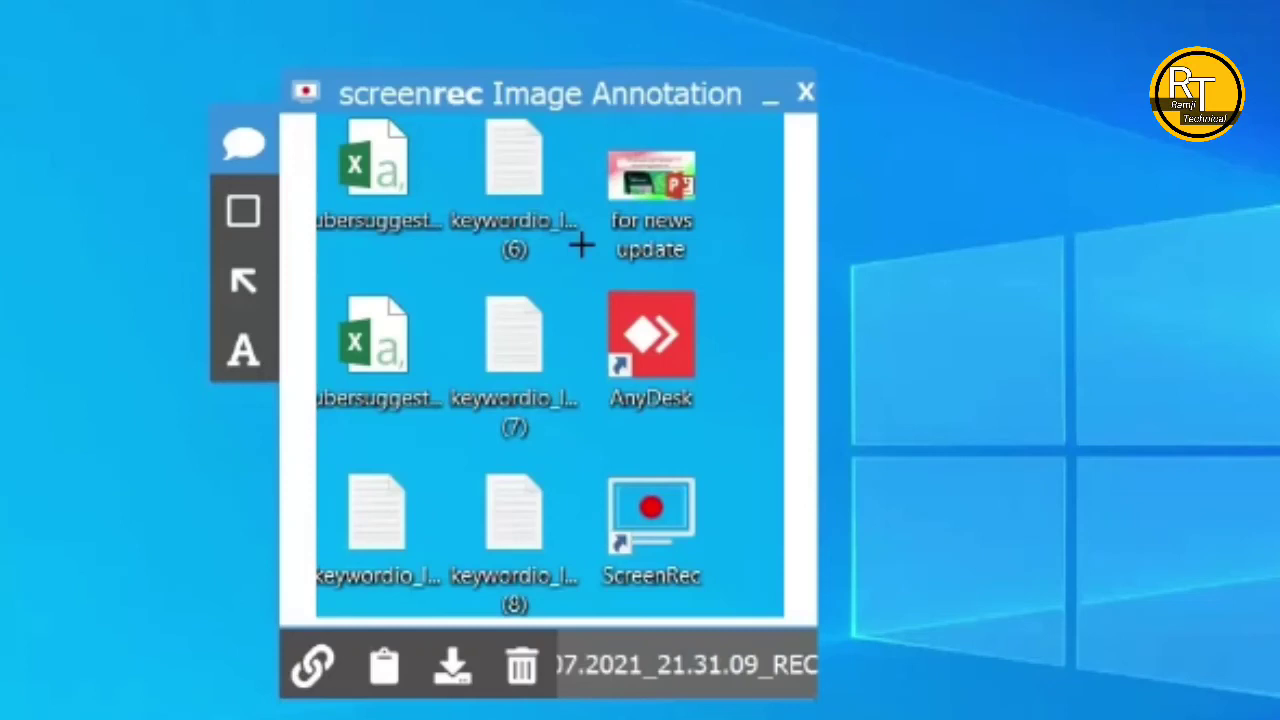
Annotate the screenshot with a red rectangle around the AnyDesk icon row and a red arrow pointing up to AnyDesk.
click(265, 217)
drag(340, 274, 740, 417)
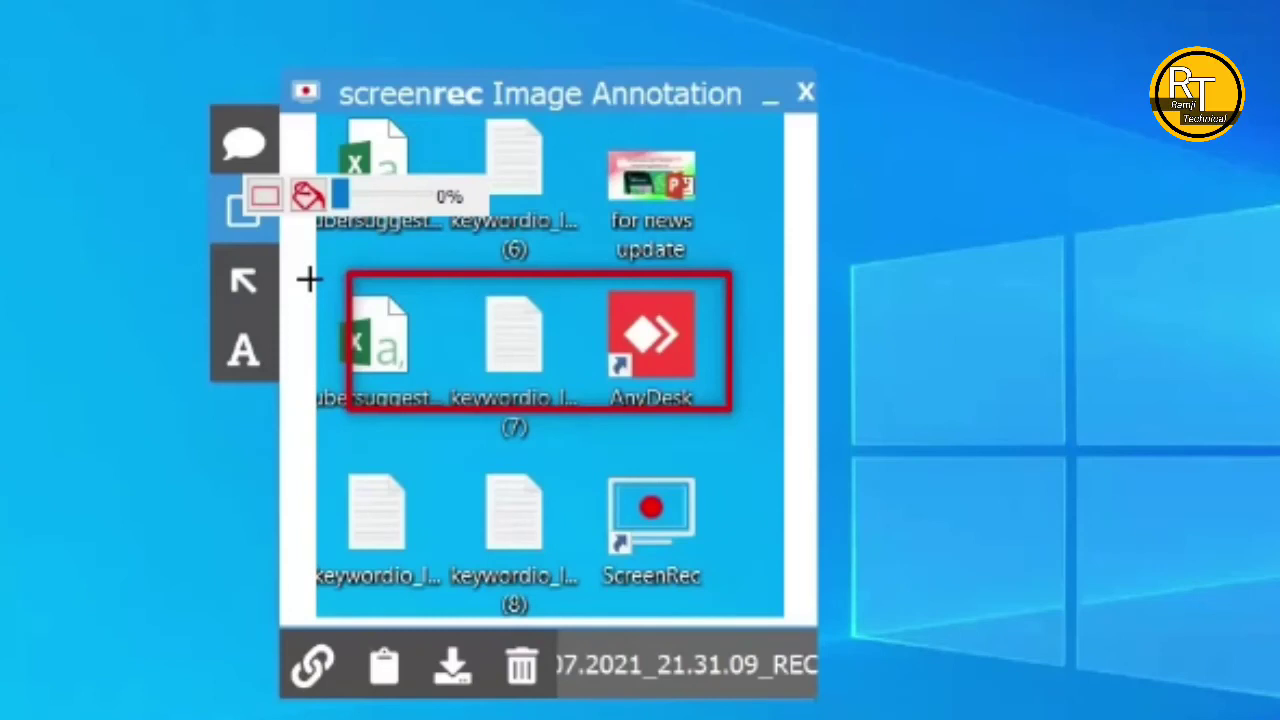
click(252, 292)
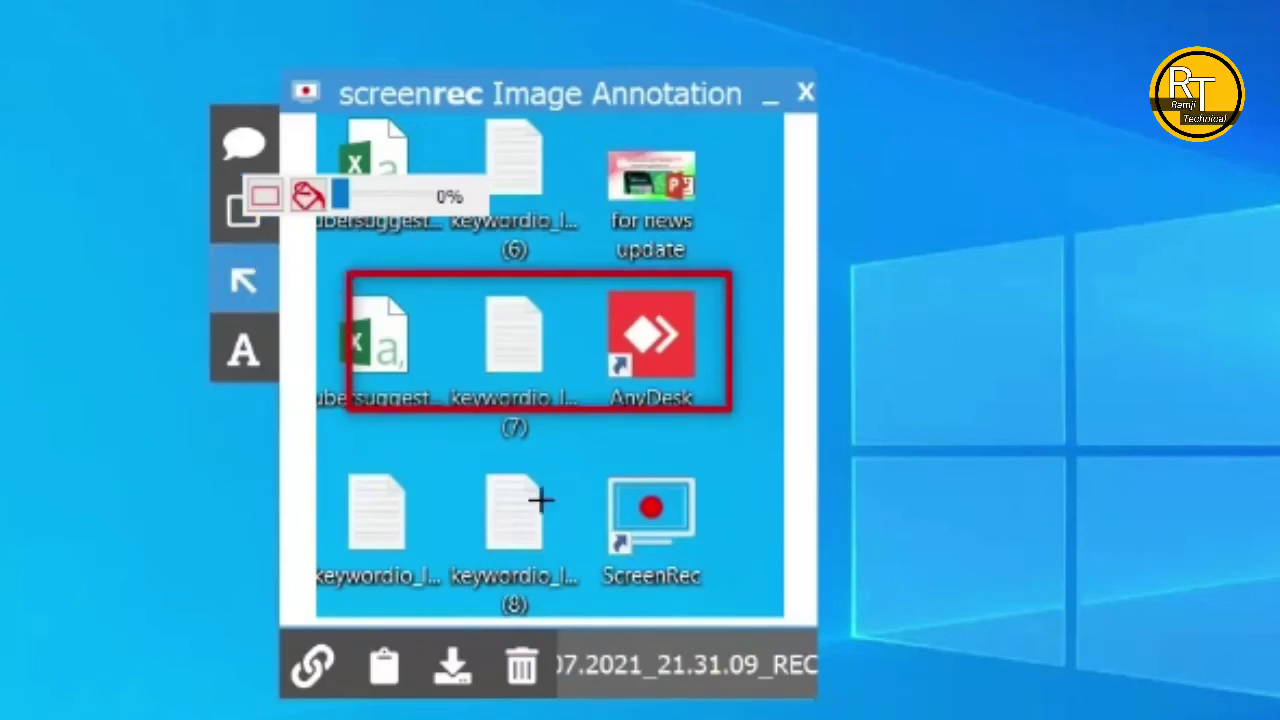
mouse_move(423, 546)
mouse_down()
mouse_move(474, 537)
mouse_move(628, 432)
mouse_move(662, 434)
mouse_up()
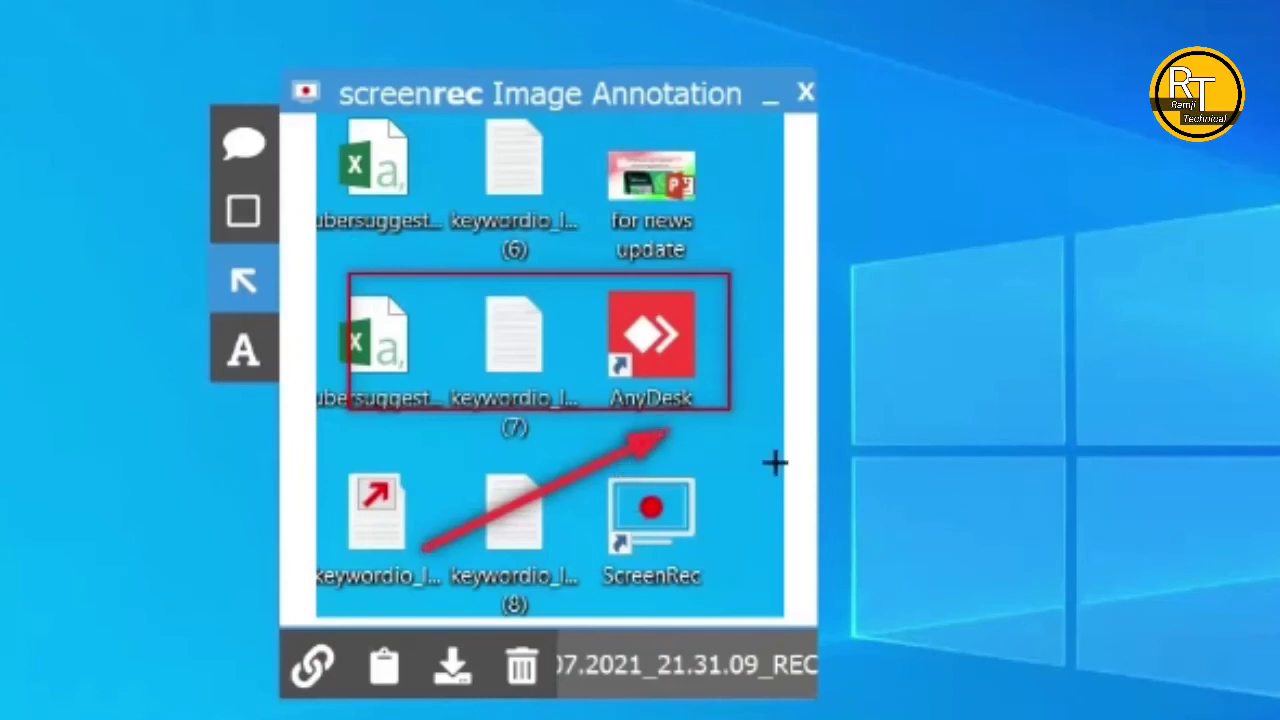
Switch to the Text tool and select the red rectangle around the AnyDesk icon row.
click(379, 457)
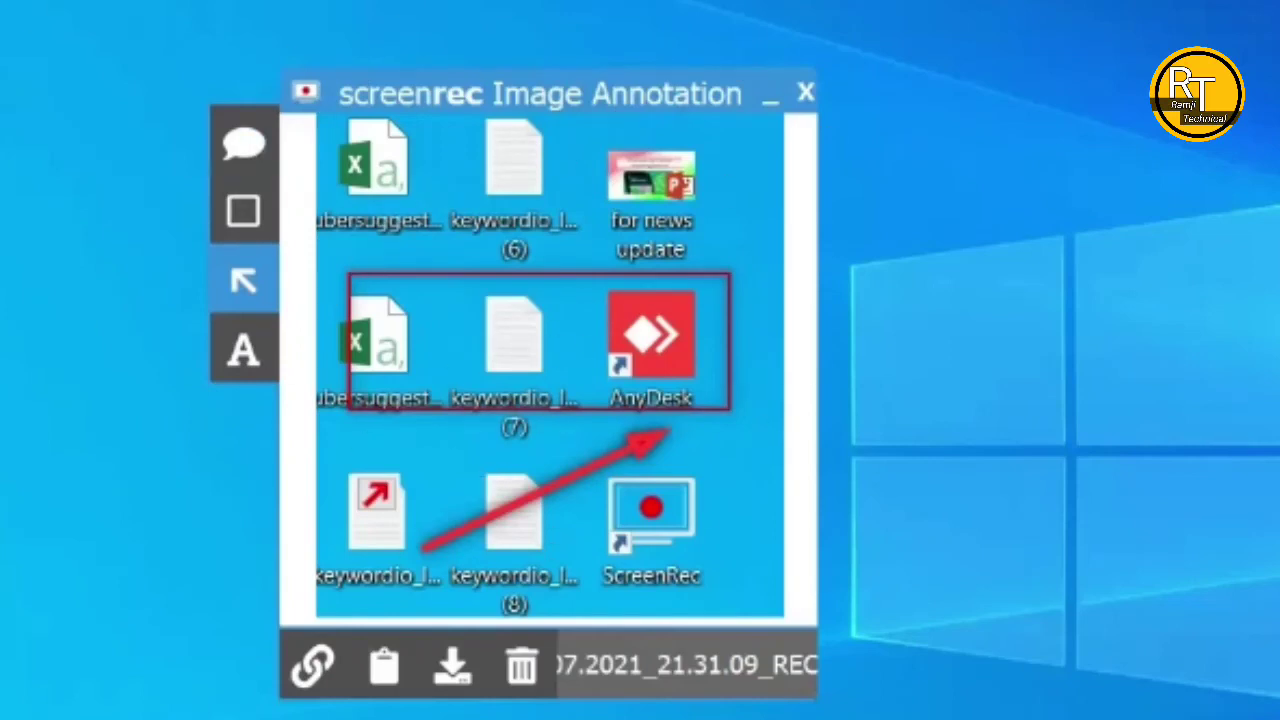
click(256, 359)
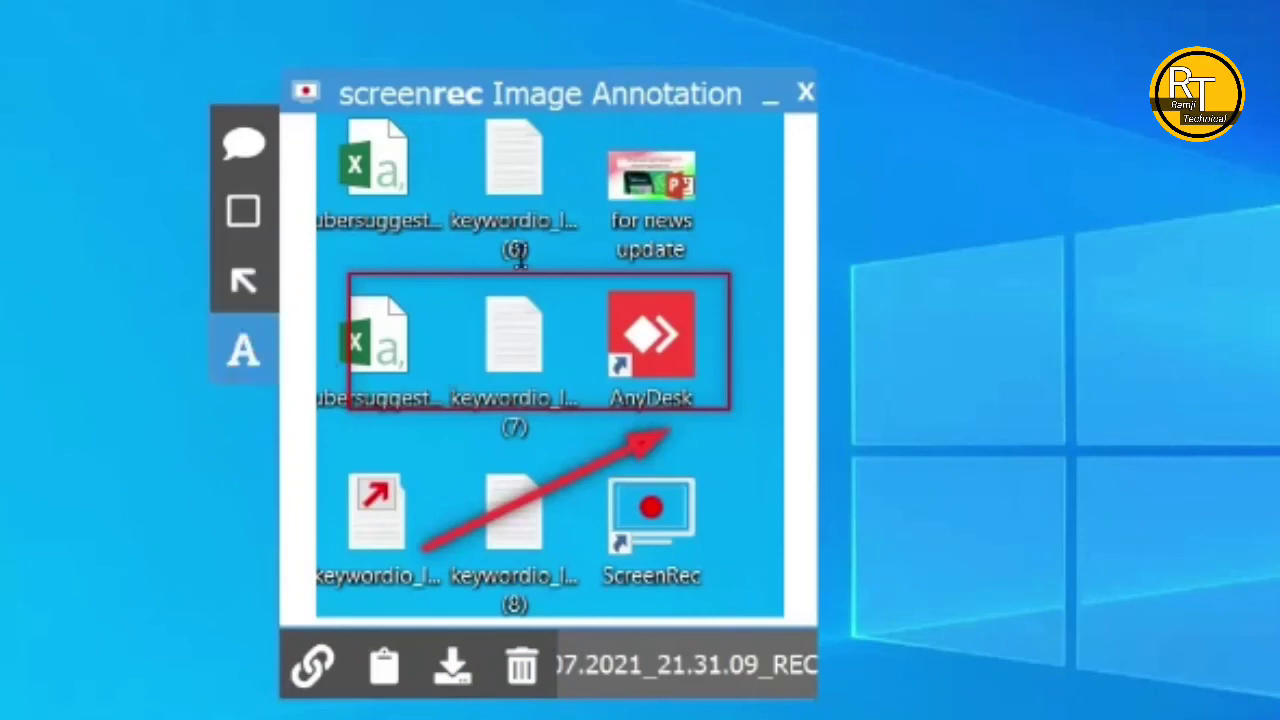
click(416, 340)
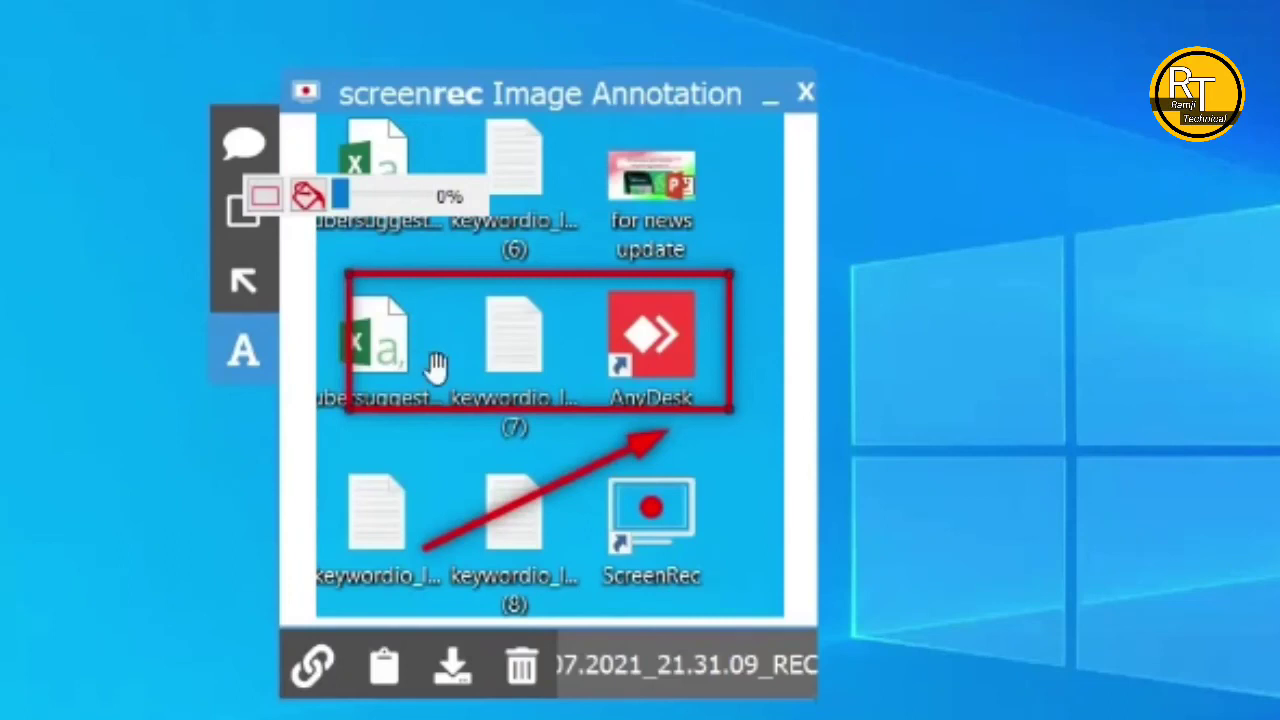
click(277, 357)
click(484, 350)
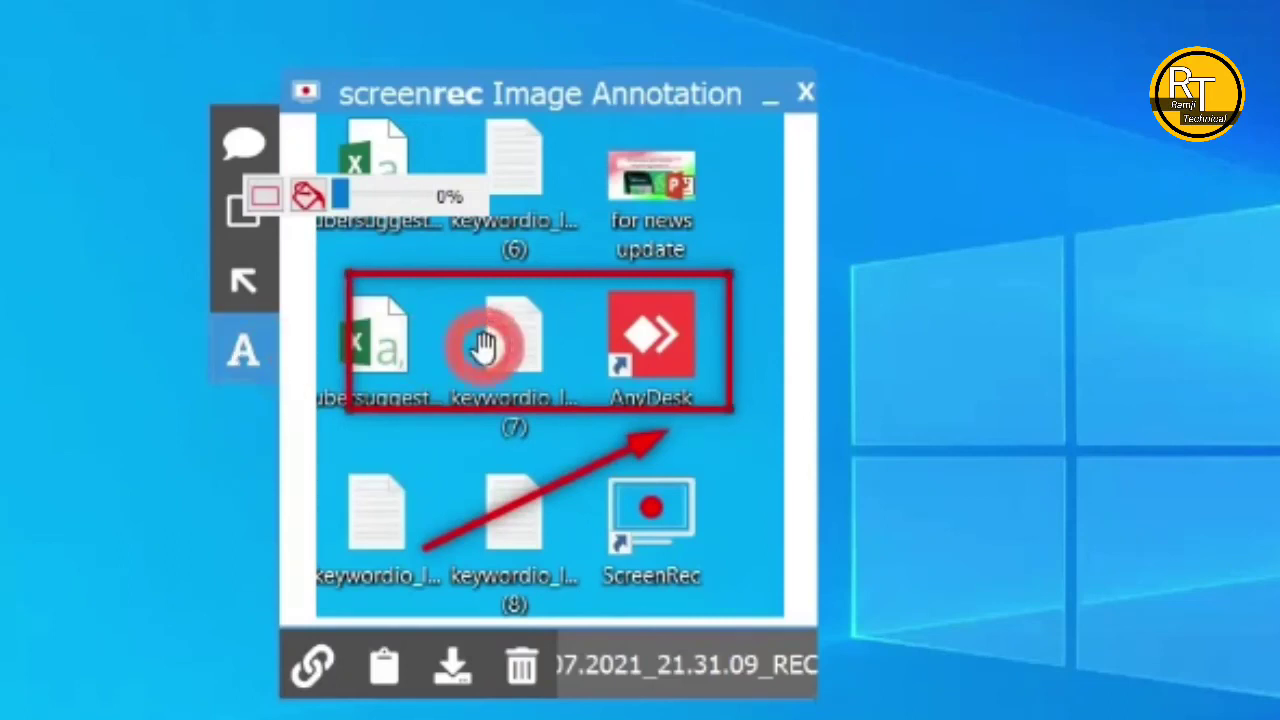
click(378, 350)
click(242, 352)
Change the rectangle's outline to black and move it up onto the for news update icon row.
click(432, 205)
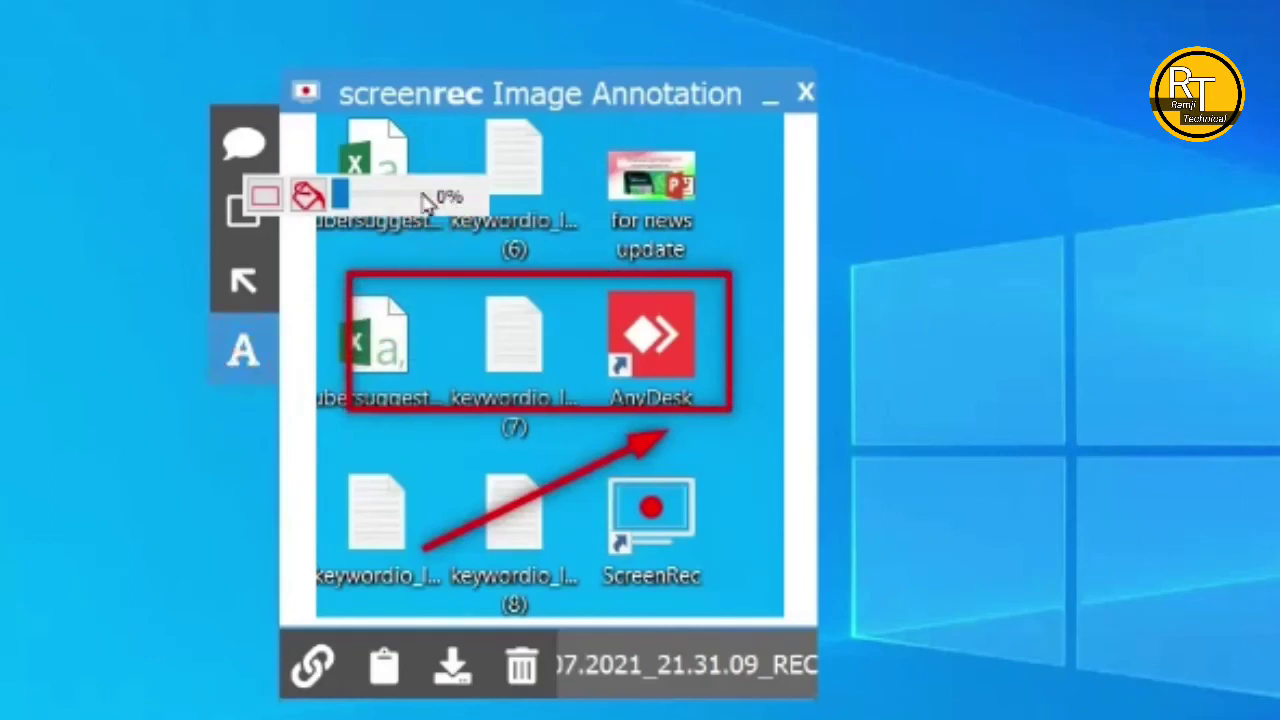
click(265, 195)
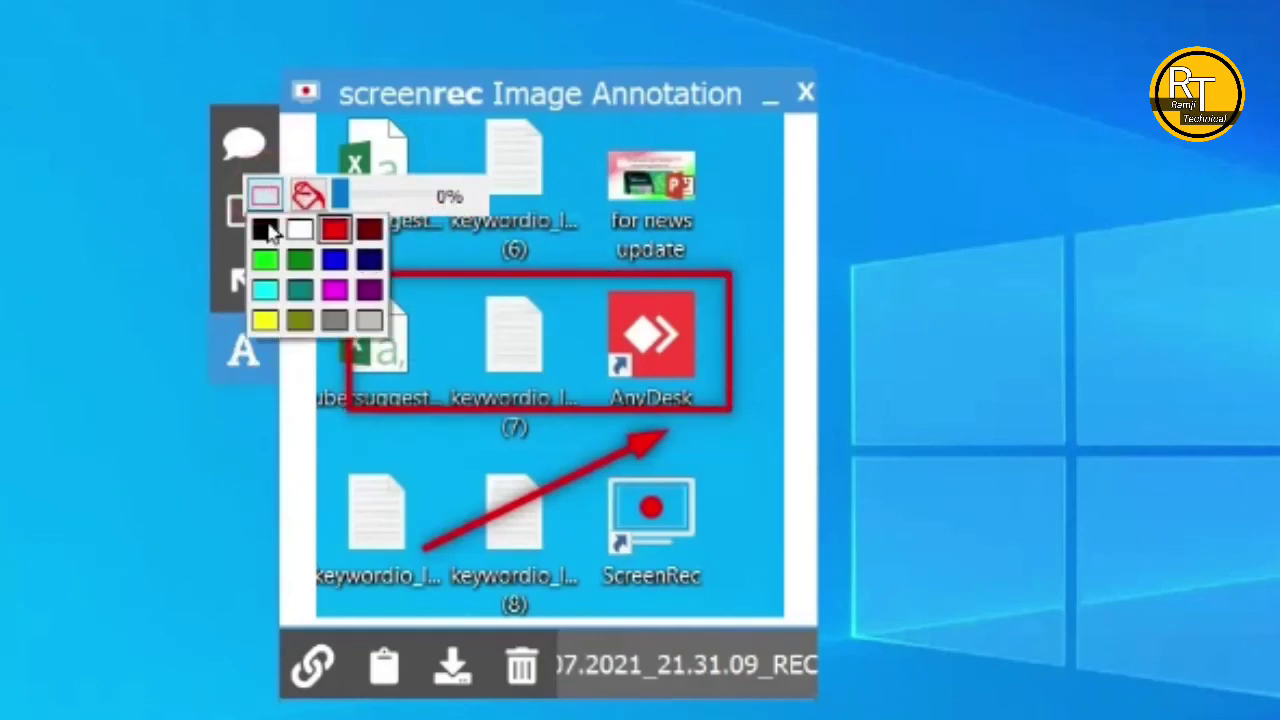
click(266, 230)
drag(586, 314, 620, 172)
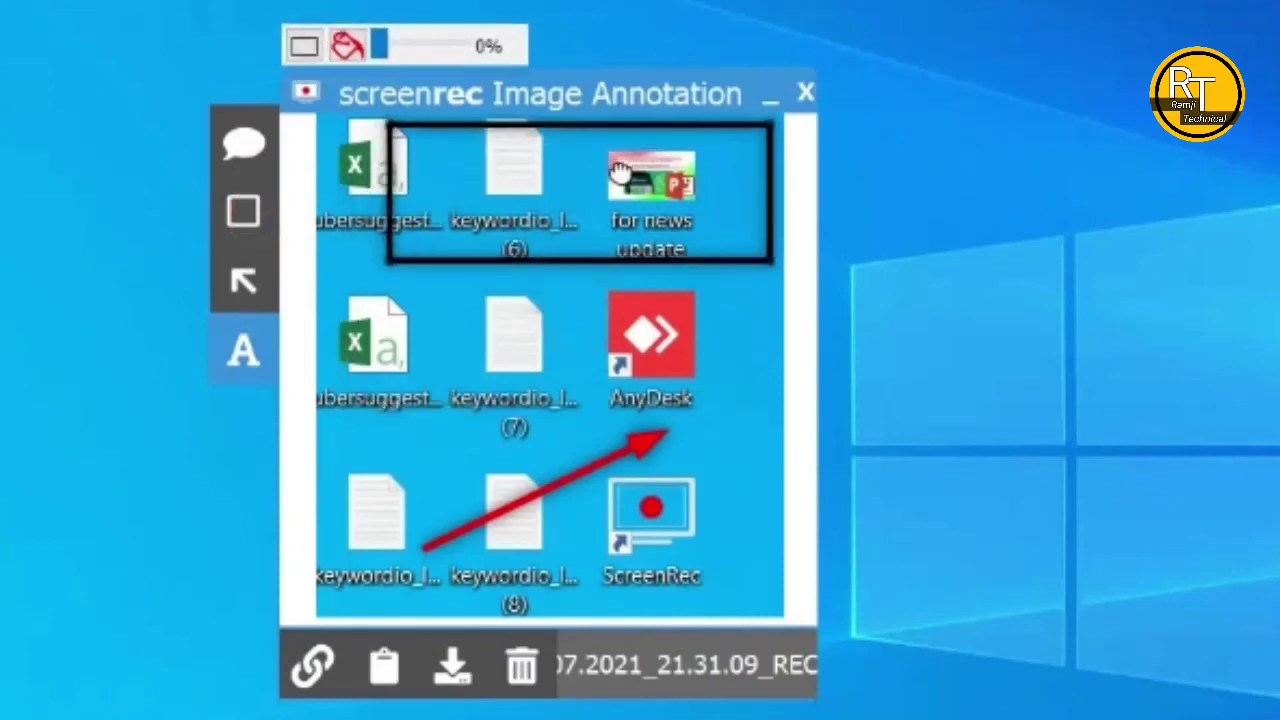
Place a text annotation reading "ggg" over the keywordio (7) file and colour it white.
click(460, 372)
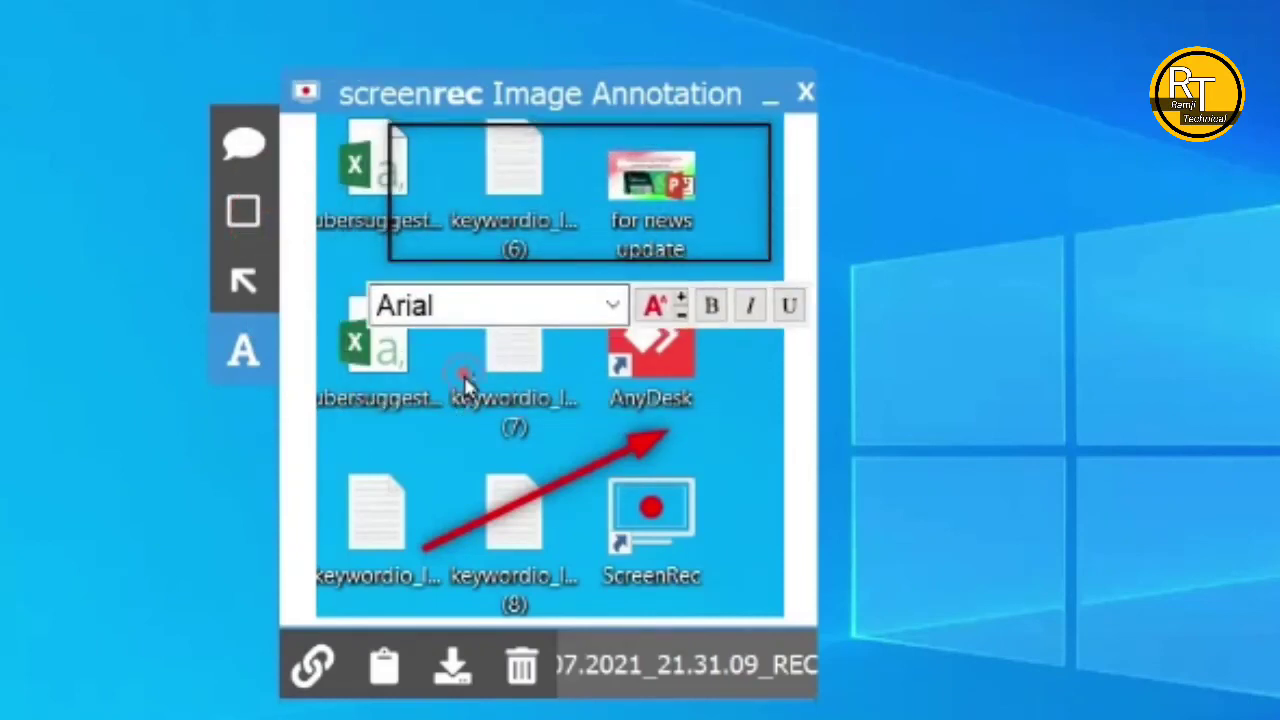
text(abc)
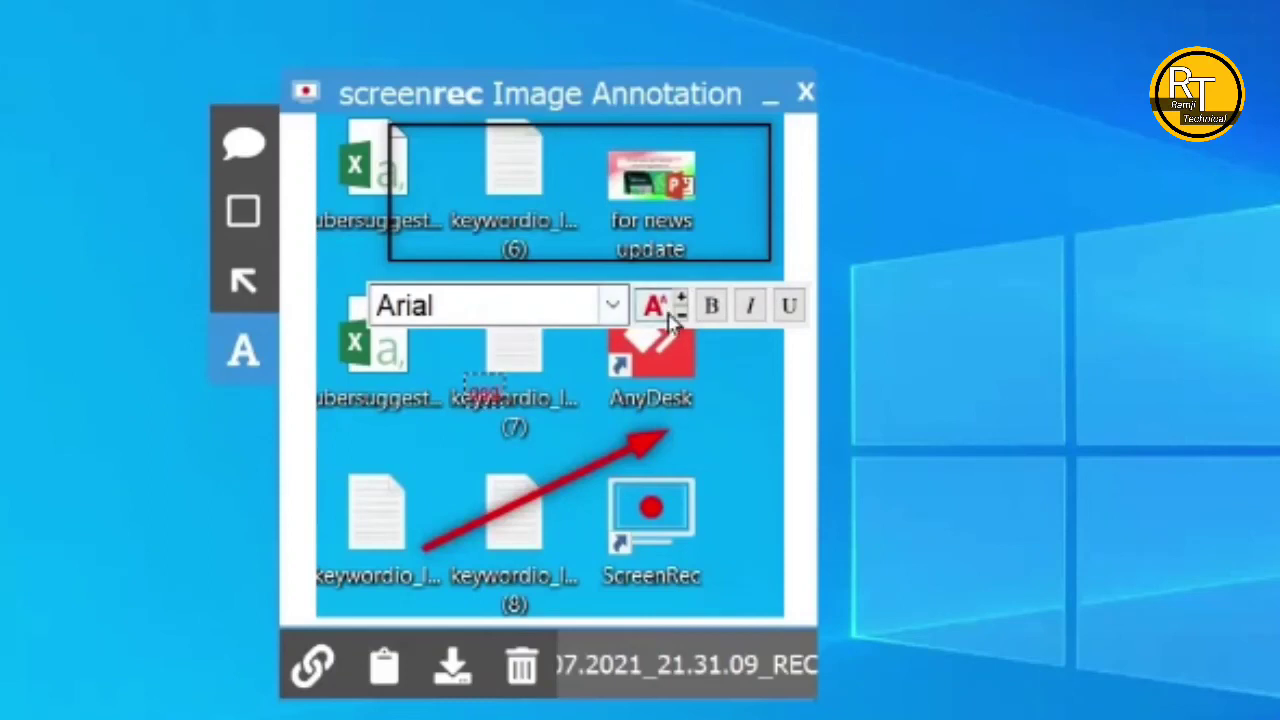
click(658, 308)
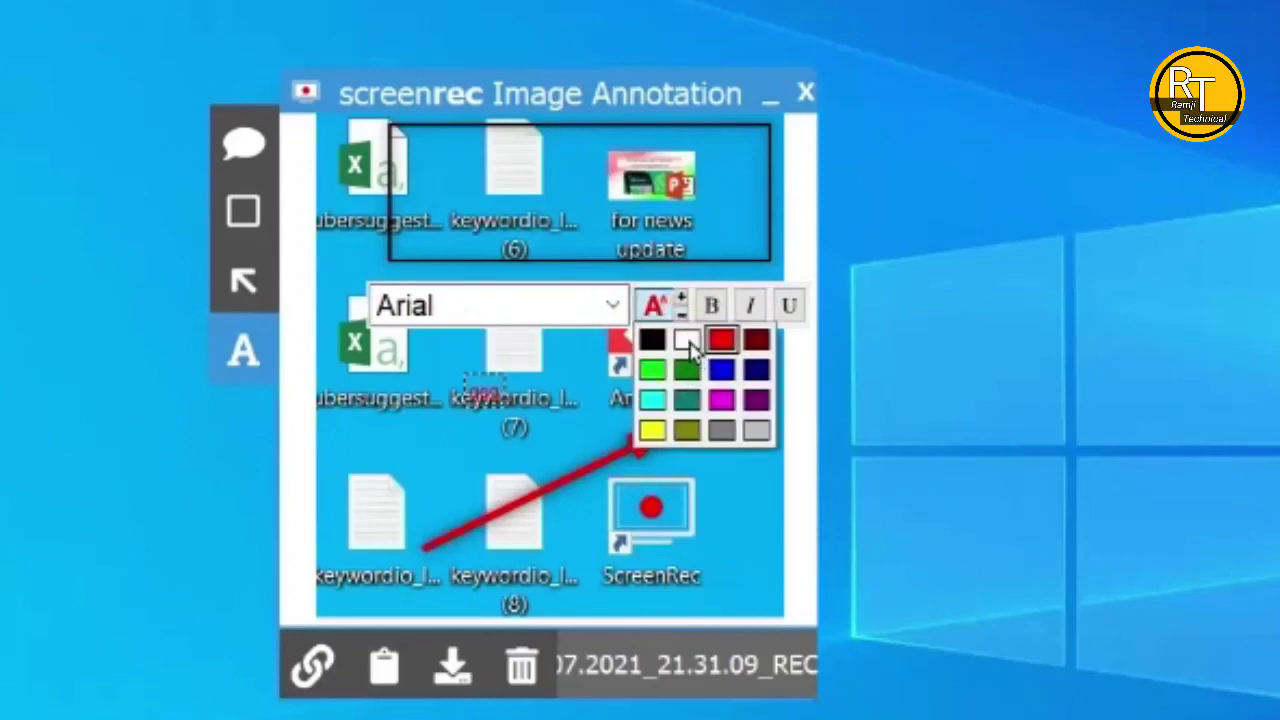
click(686, 342)
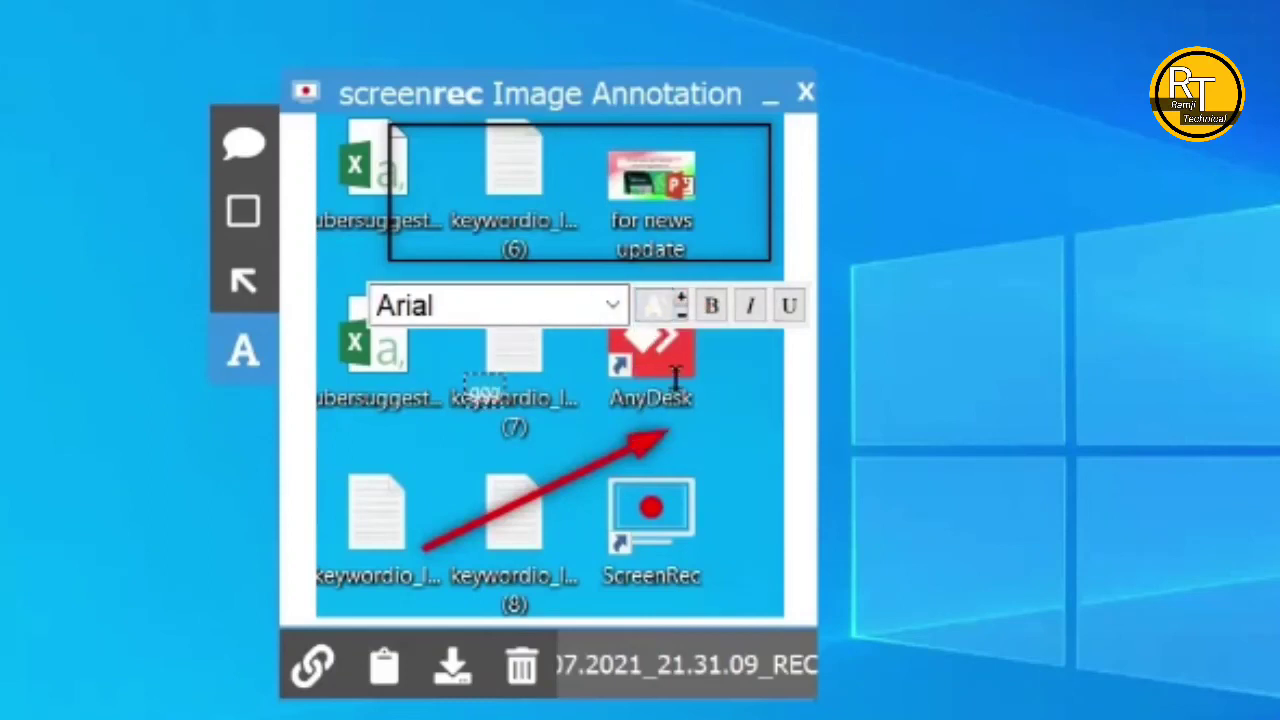
Change the text annotation's colour to black and replace its wording with "free screen recoredr".
click(664, 304)
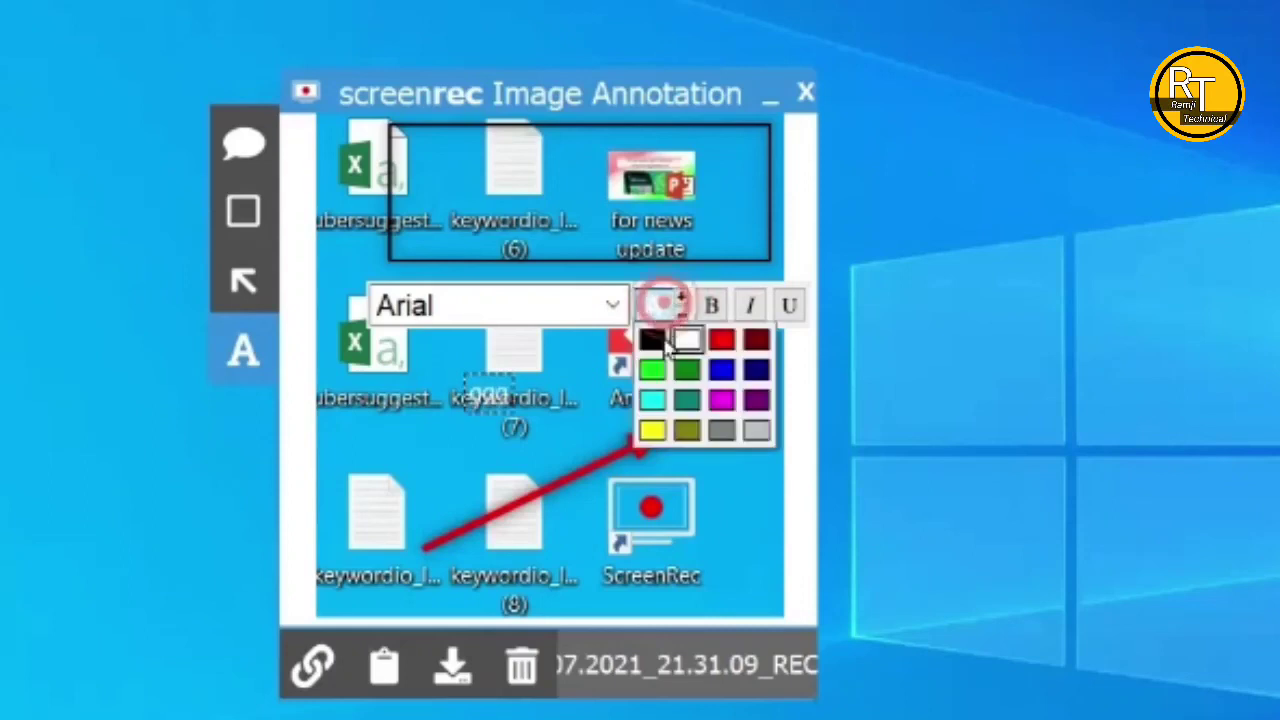
click(654, 342)
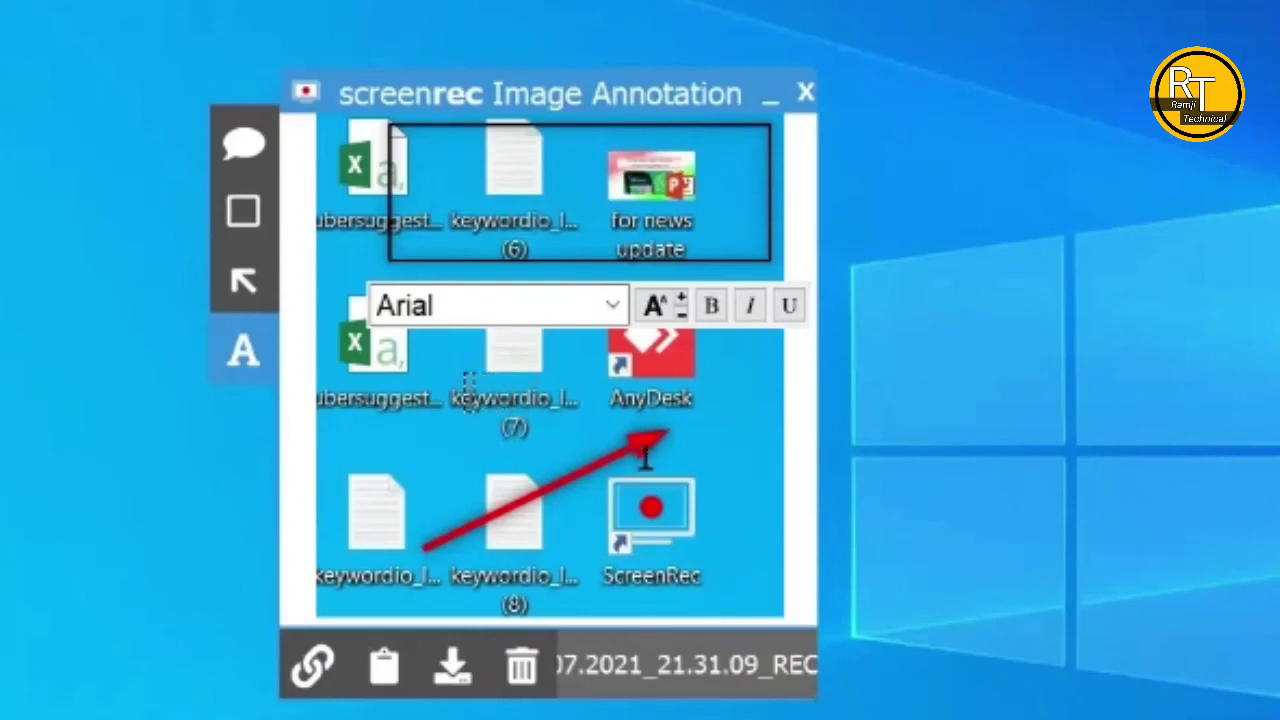
text(Iree scree)
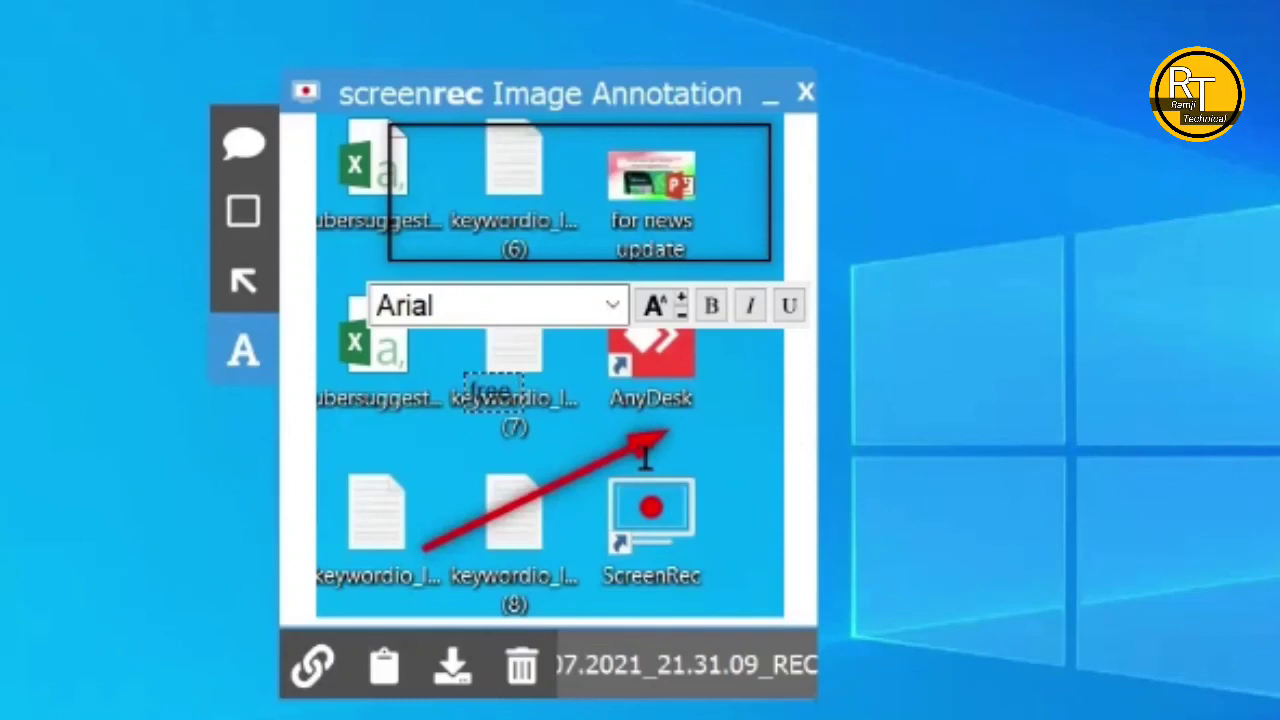
text(n)
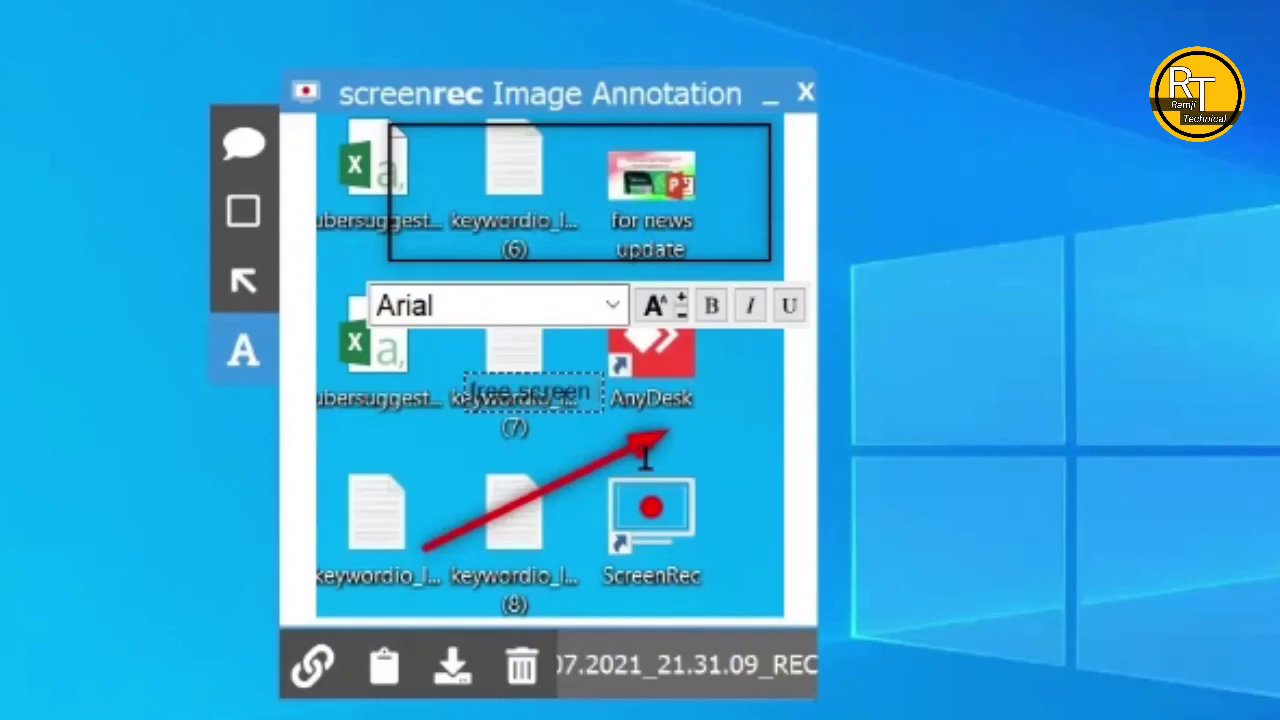
text( recorder)
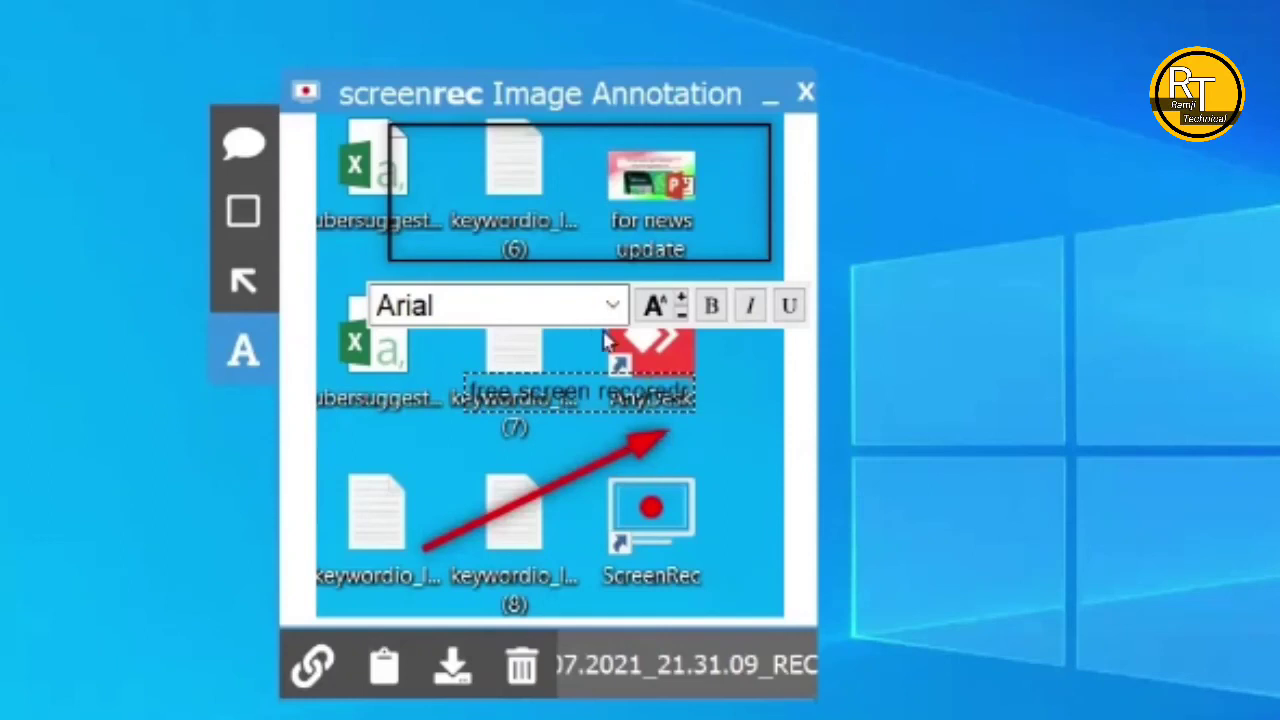
Colour the text annotation bright green and move it to the gap just above the ScreenRec icon row.
click(652, 305)
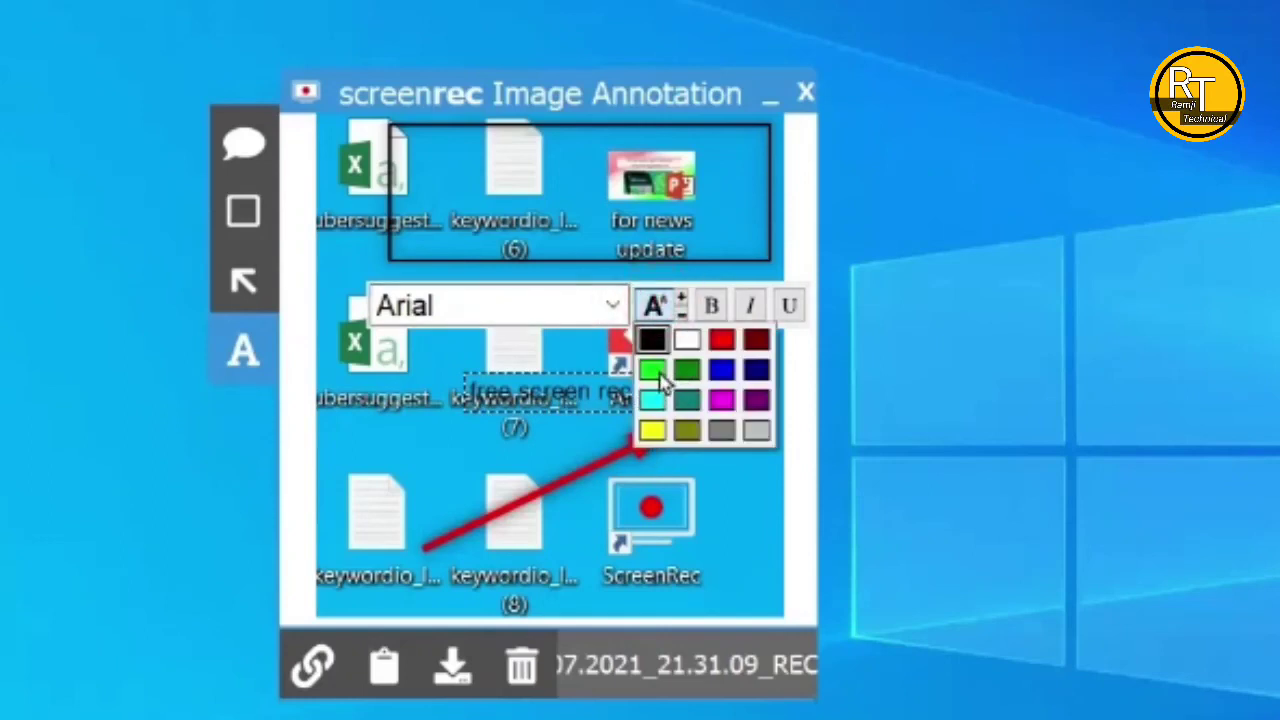
click(652, 369)
drag(600, 391, 531, 436)
Enlarge the text annotation by one size step and recolour it, trying blue before settling on red.
click(583, 362)
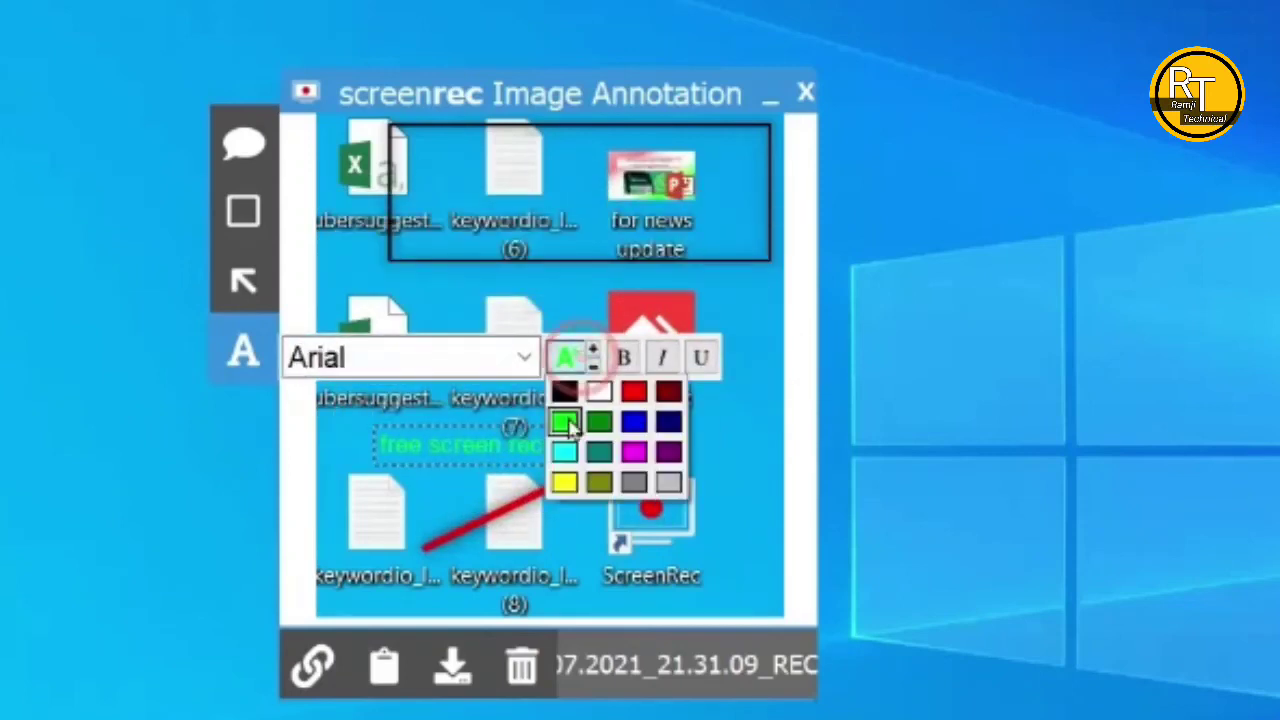
click(633, 423)
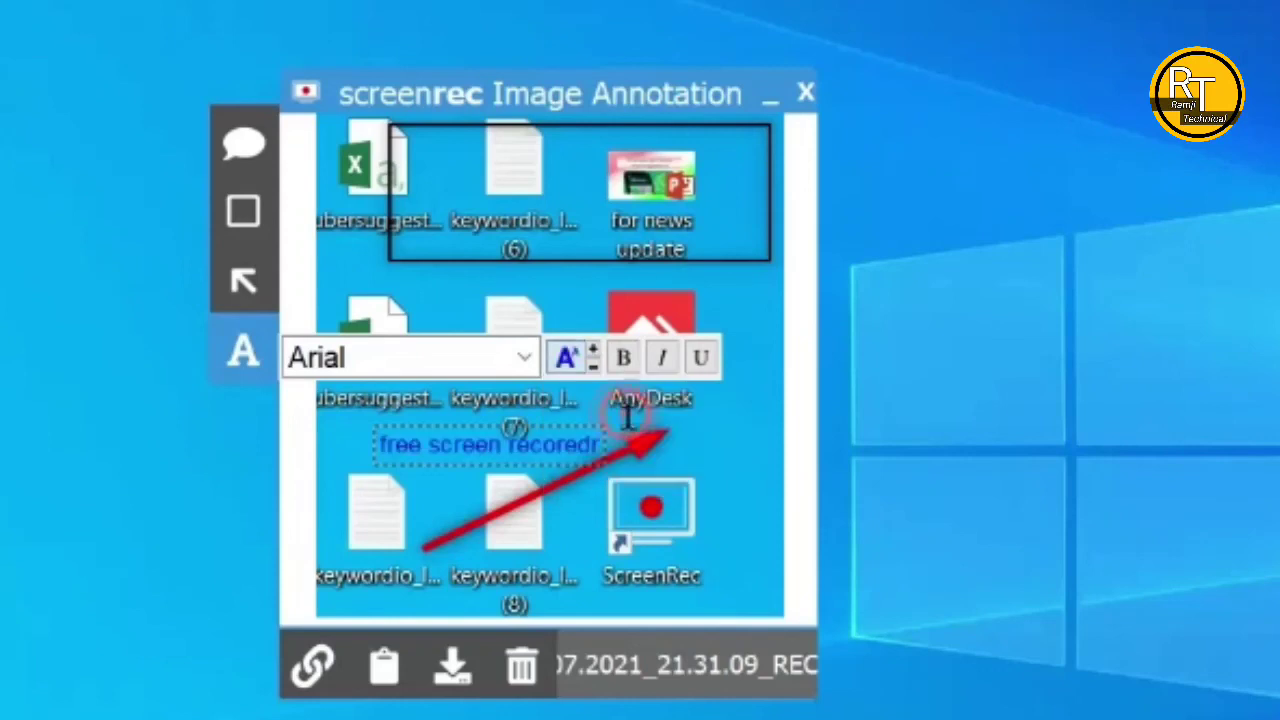
click(592, 350)
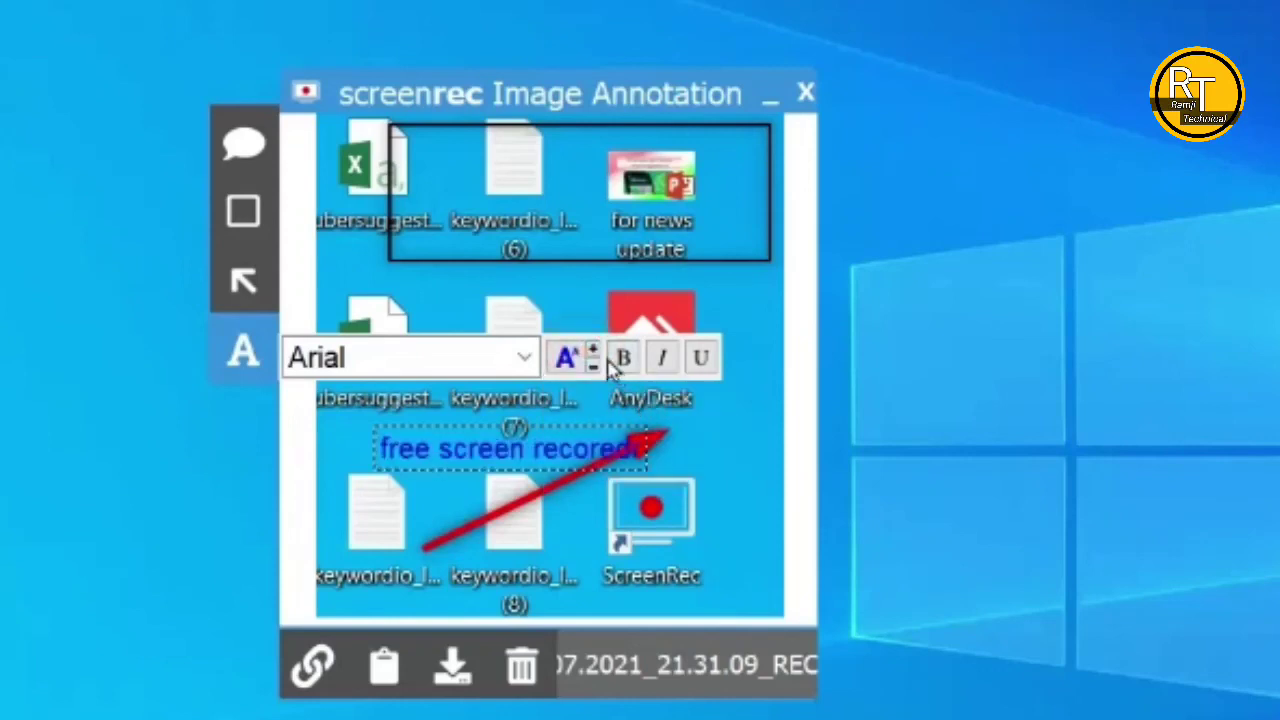
click(568, 358)
click(660, 423)
click(566, 358)
click(634, 393)
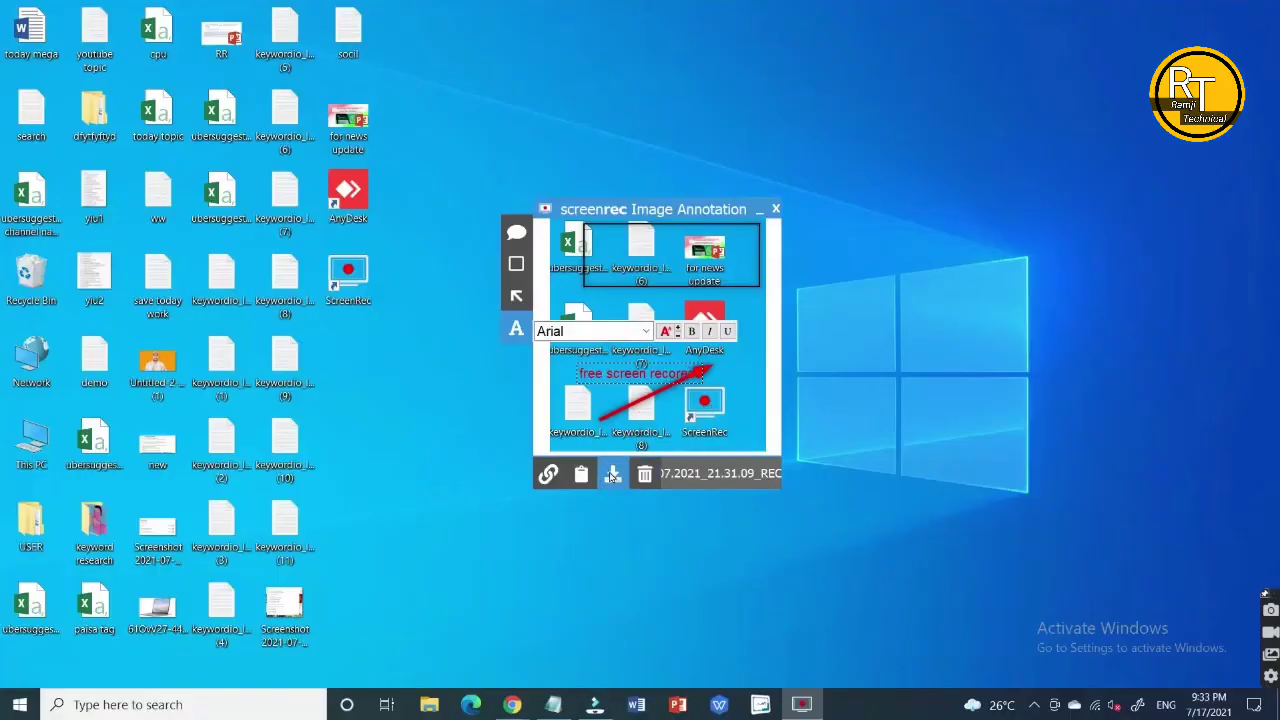
Save the annotated screenshot as the PNG file 17.07.2021_21.31.09_REC in the Downloads folder.
click(612, 474)
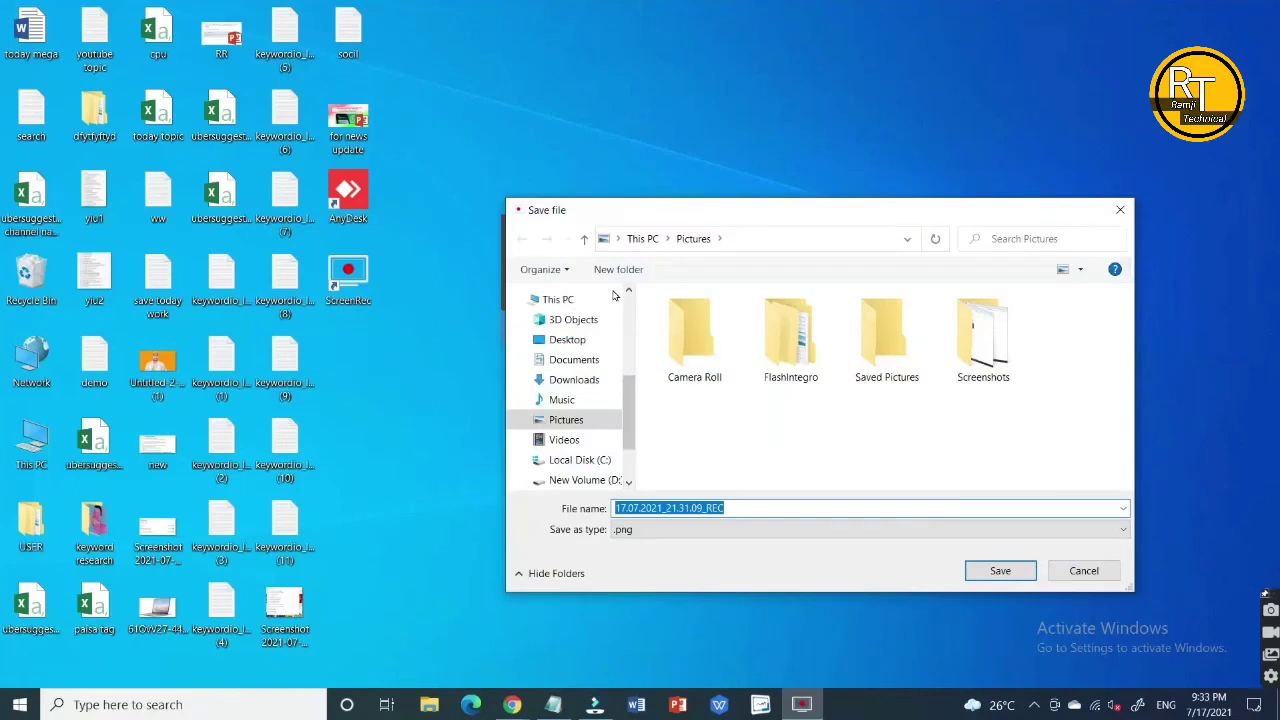
click(580, 379)
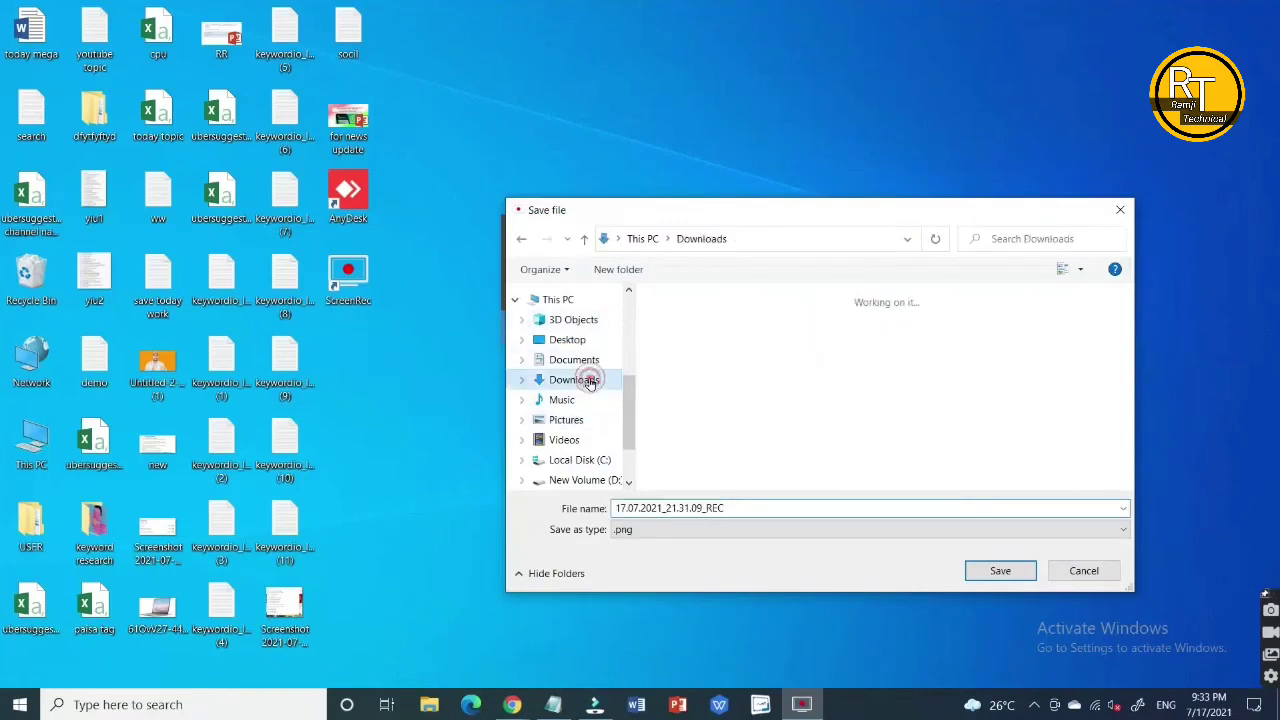
click(1000, 580)
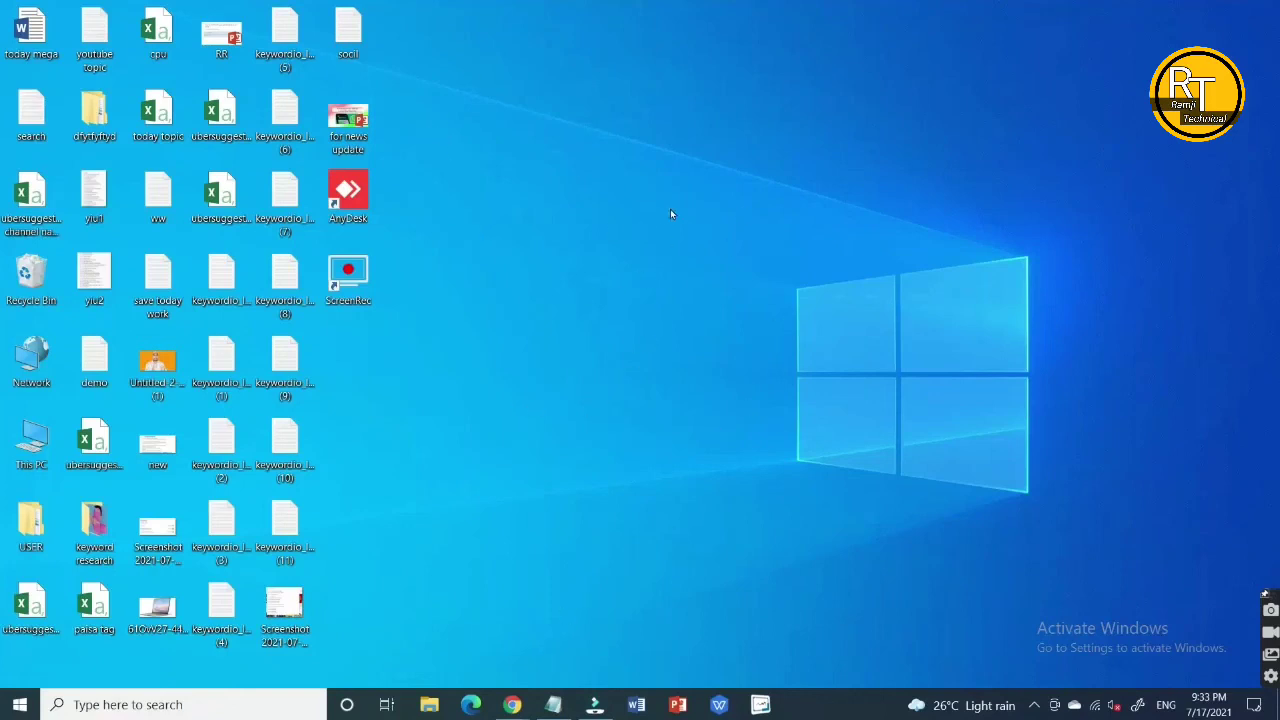
Switch to File Explorer and open the saved image 17.07.2021_21.31.09_REC from the Downloads folder.
click(429, 704)
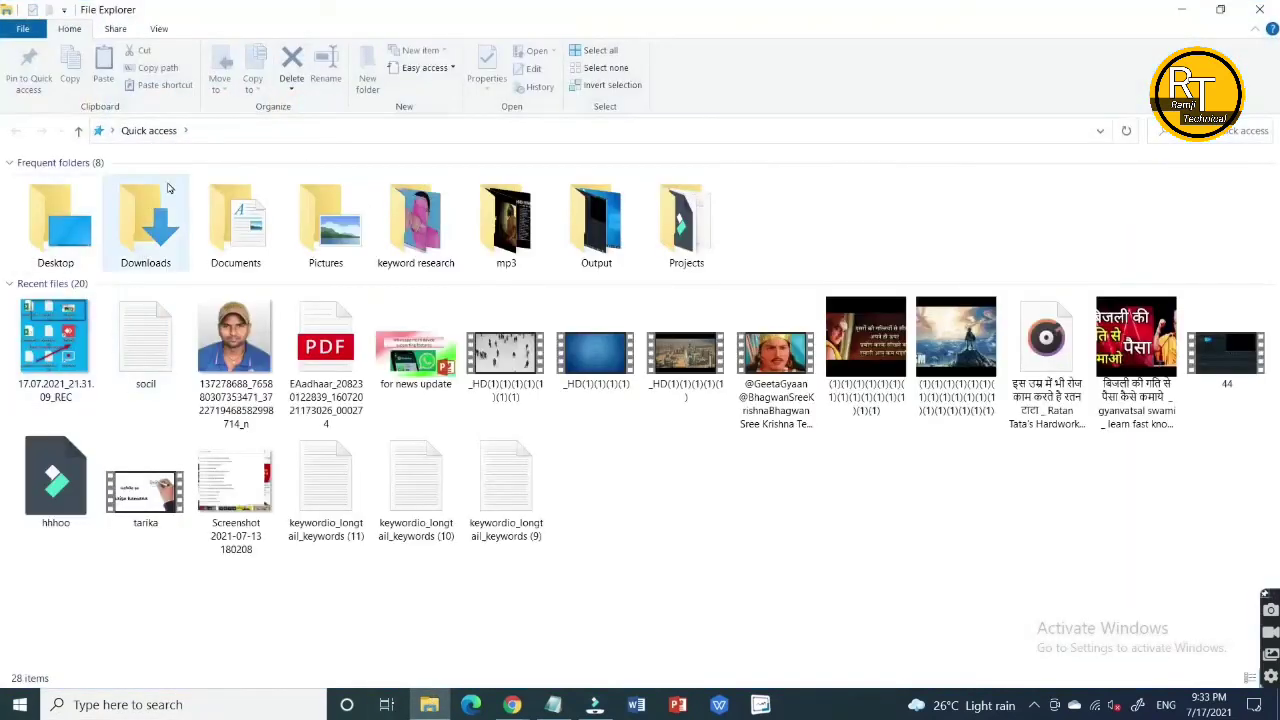
double_click(146, 220)
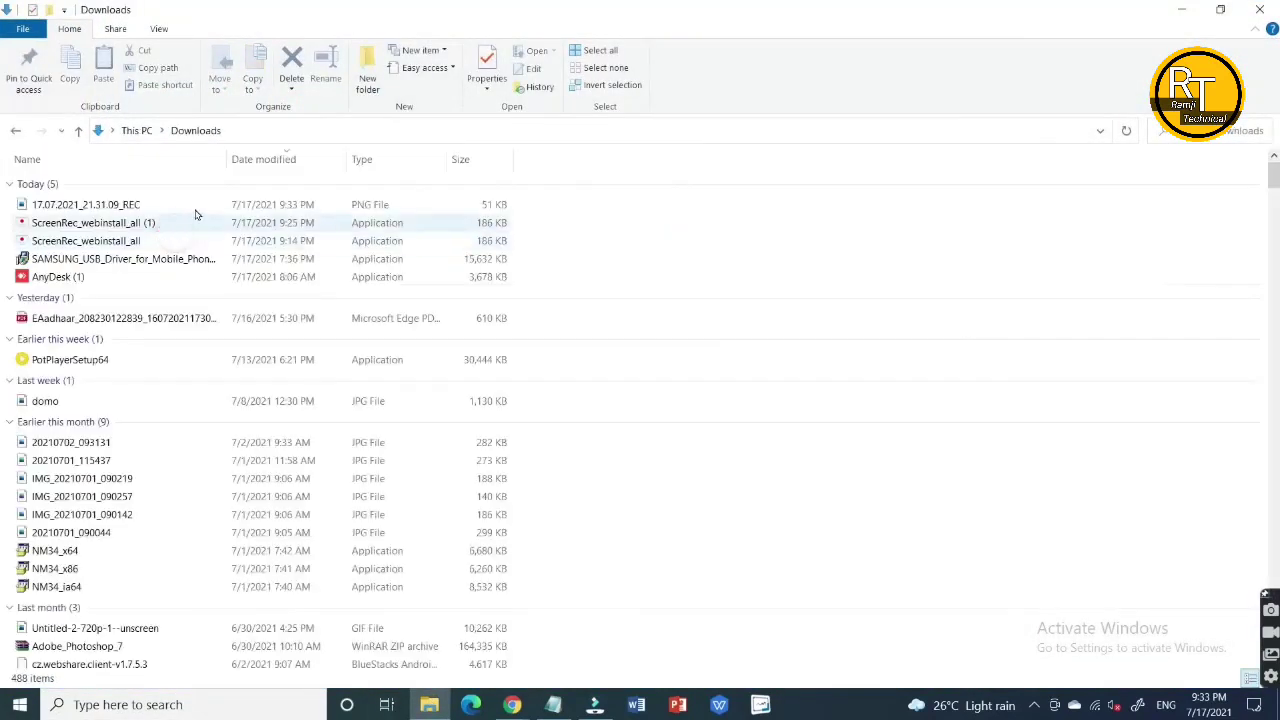
double_click(201, 205)
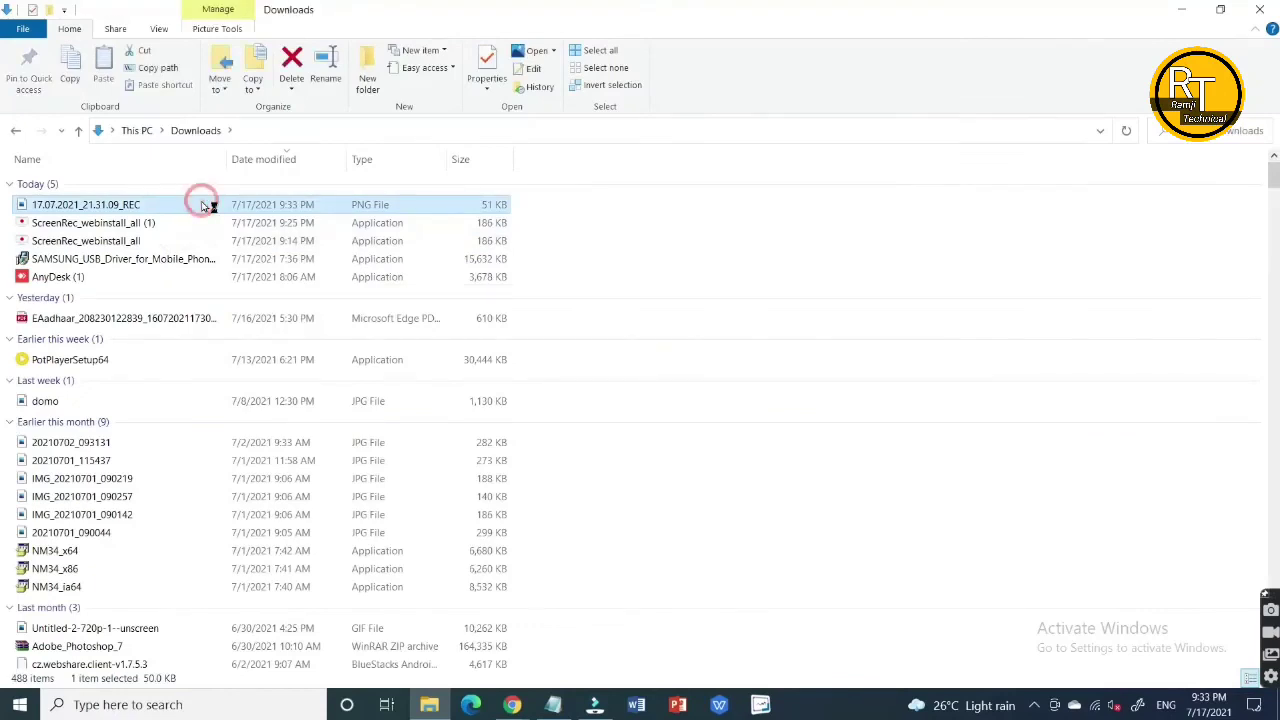